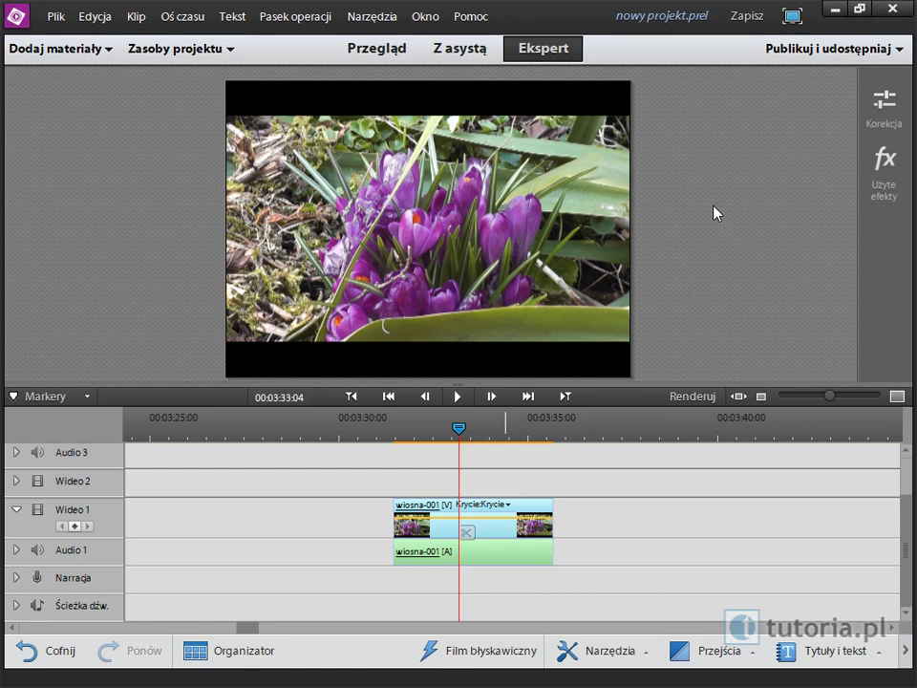
- Import www_lynnemusic_com_surround_test.wma from Projekty PREL\dzwiek51 into Zasoby projektu
{"action": "left_click_drag", "start_coordinate": [907, 545], "coordinate": [906, 486]}
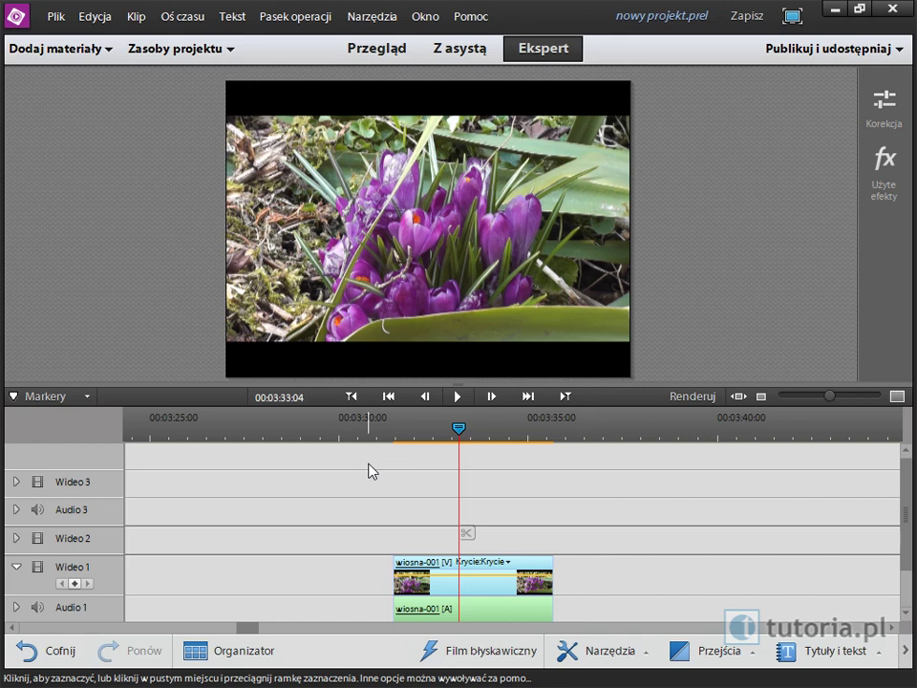
{"action": "left_click", "coordinate": [195, 61]}
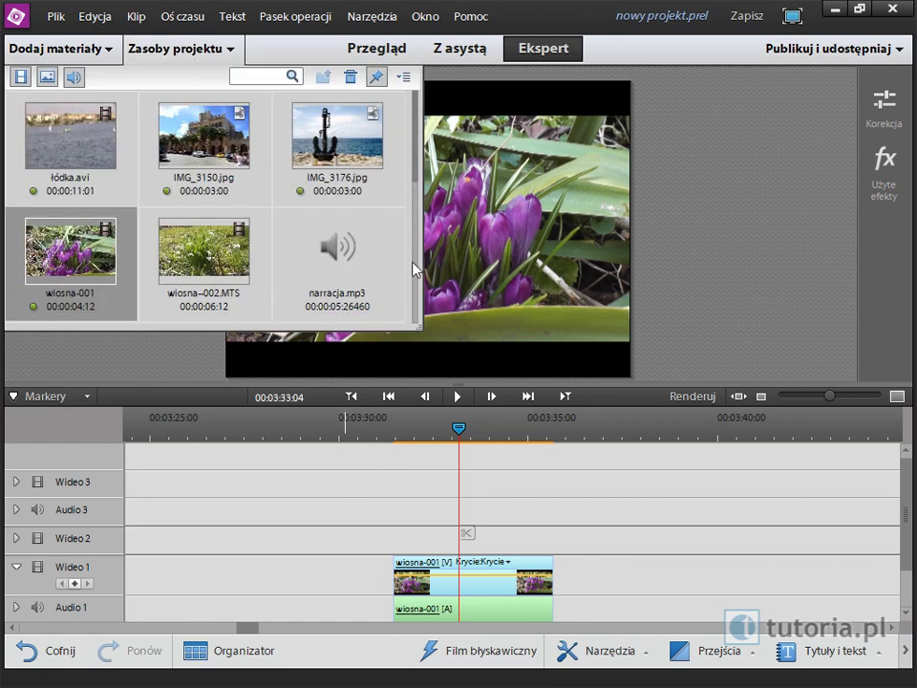
{"action": "left_click", "coordinate": [416, 292]}
{"action": "double_click", "coordinate": [201, 246]}
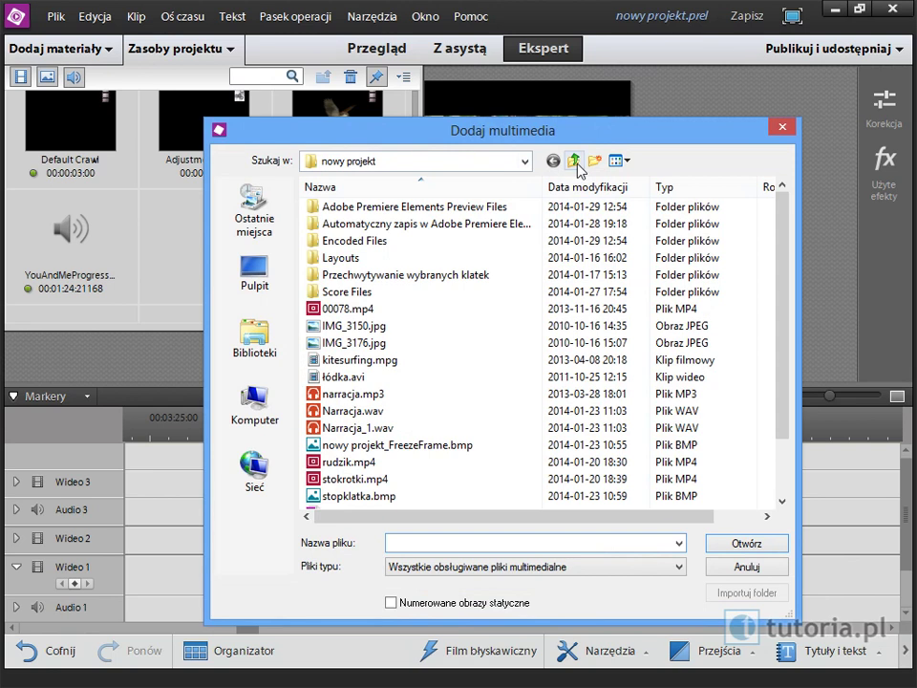
{"action": "left_click", "coordinate": [573, 161]}
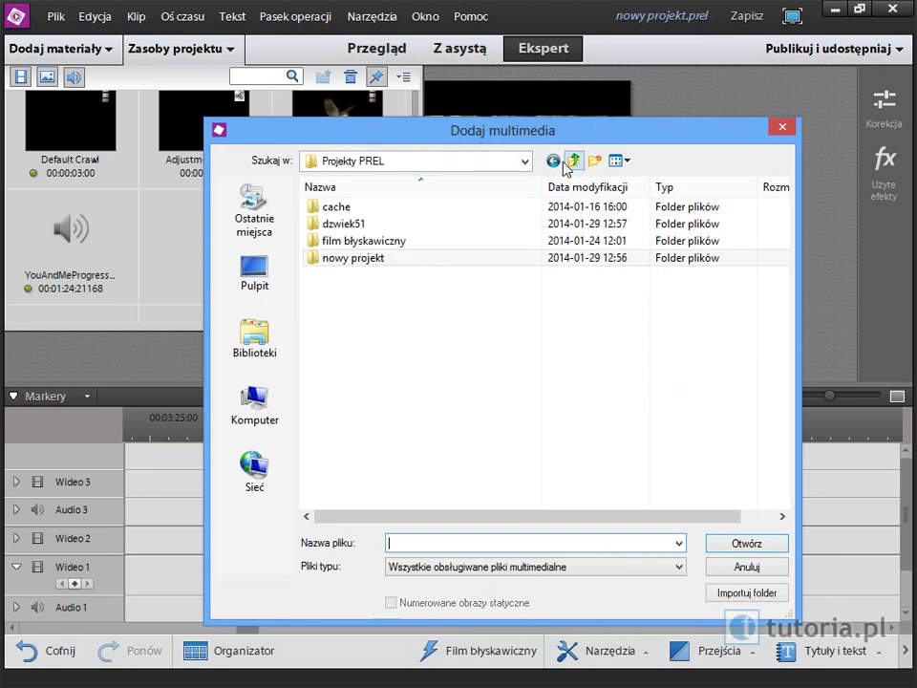
{"action": "double_click", "coordinate": [354, 225]}
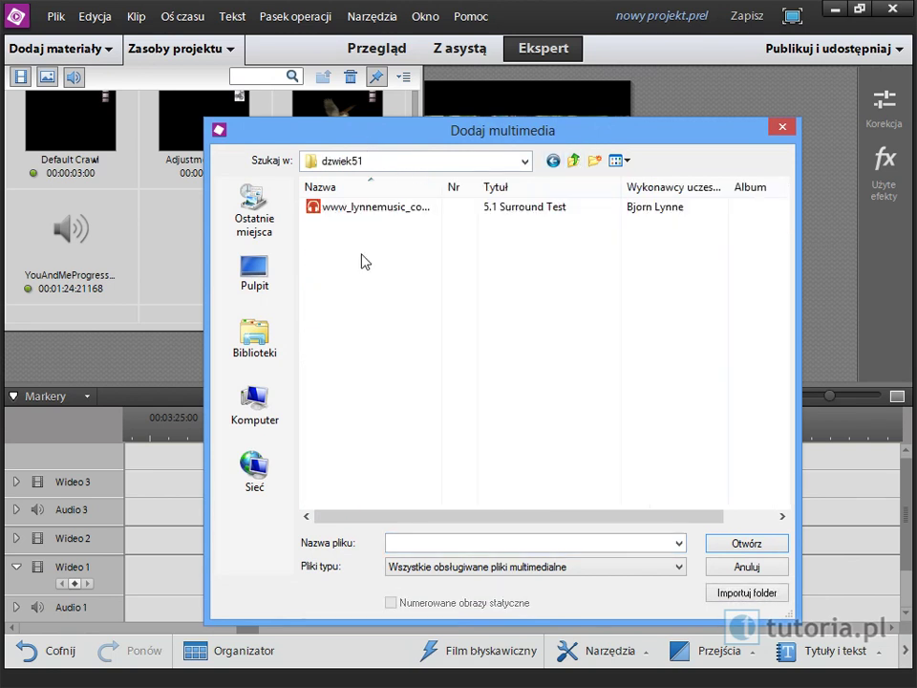
{"action": "left_click", "coordinate": [349, 208]}
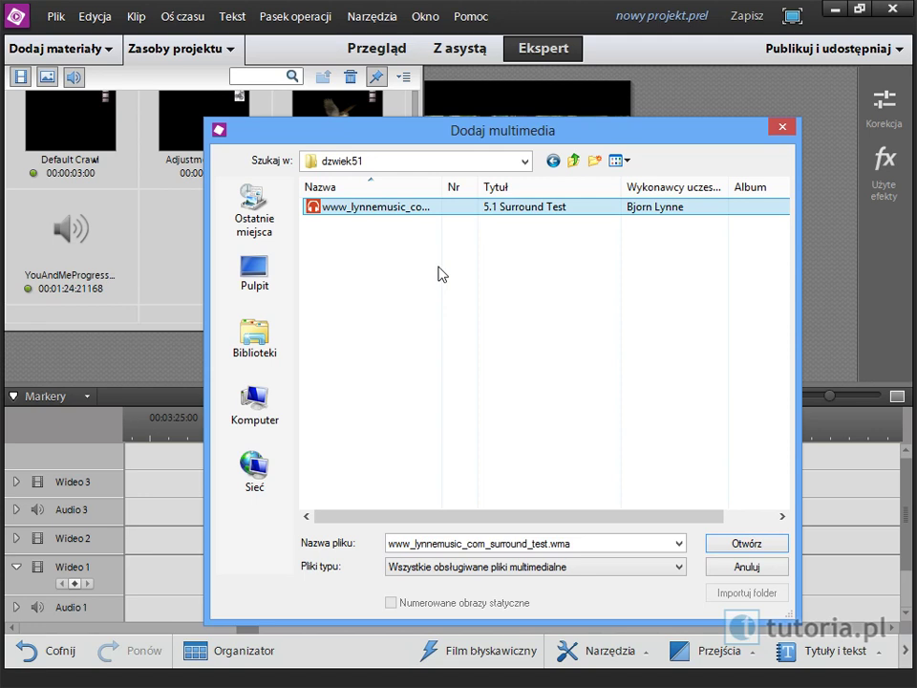
{"action": "left_click_drag", "start_coordinate": [442, 187], "coordinate": [543, 200]}
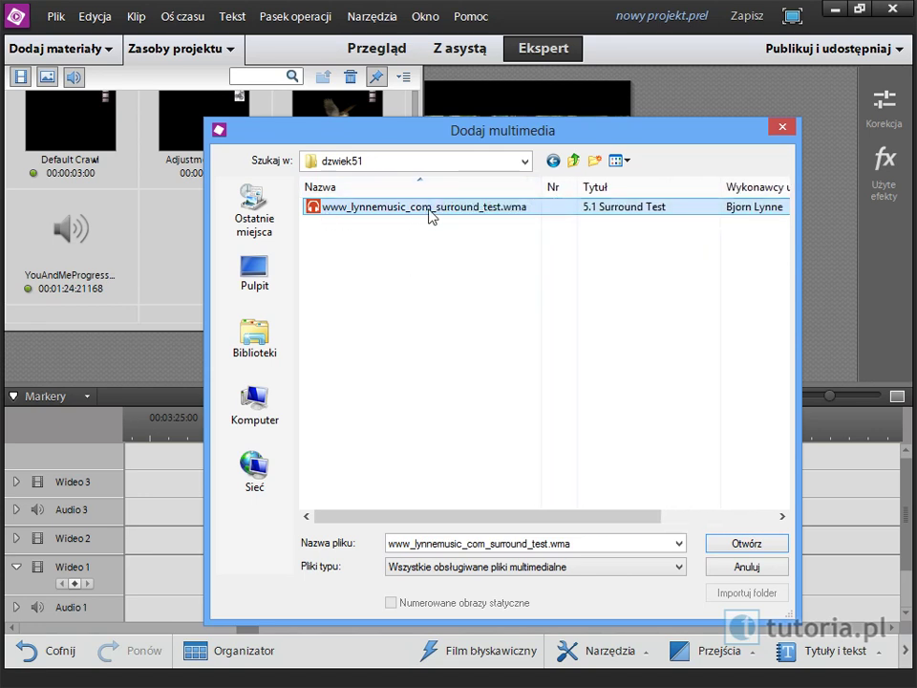
{"action": "left_click", "coordinate": [747, 542]}
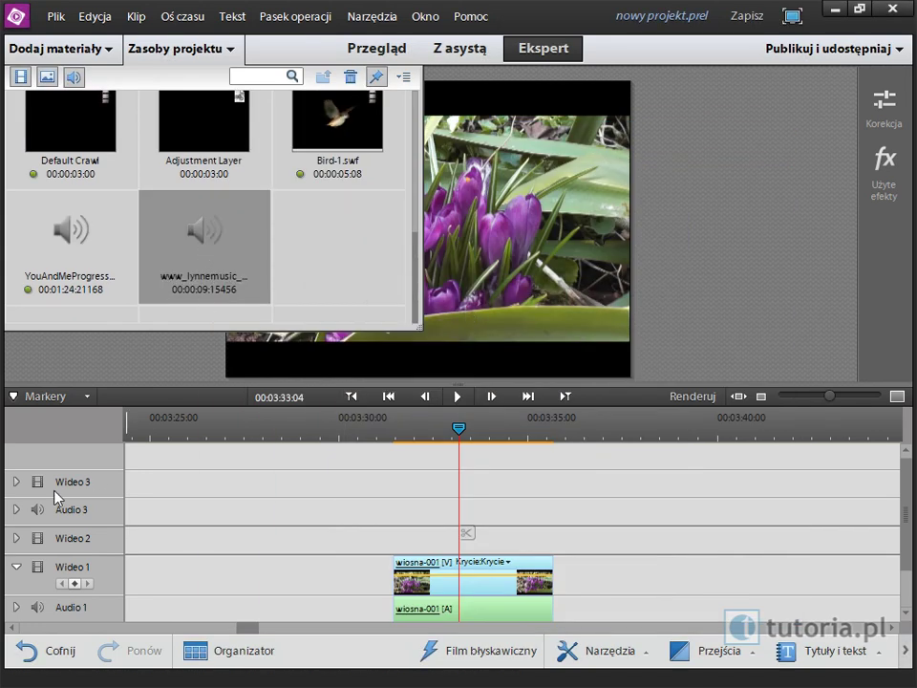
- Try placing the surround clip on Audio 3, then remove it again
{"action": "left_click", "coordinate": [16, 510]}
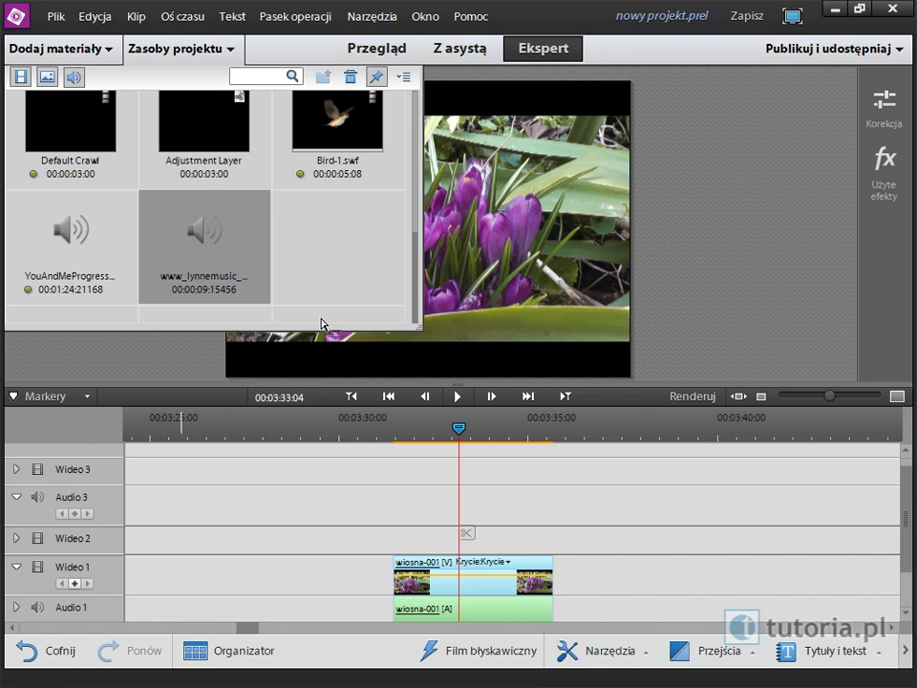
{"action": "left_click_drag", "start_coordinate": [203, 239], "coordinate": [463, 507]}
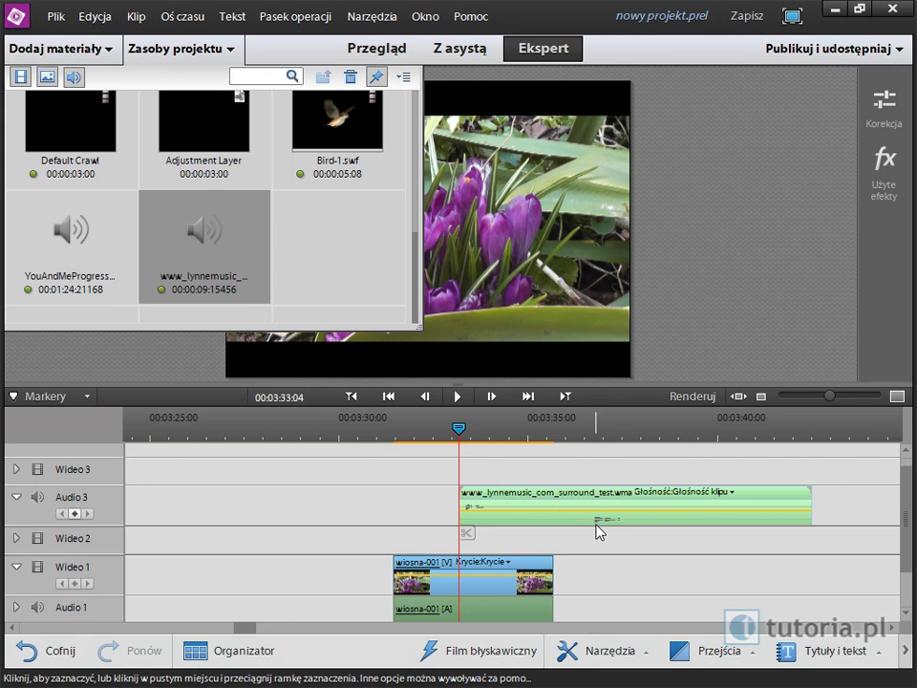
{"action": "key", "text": "Delete"}
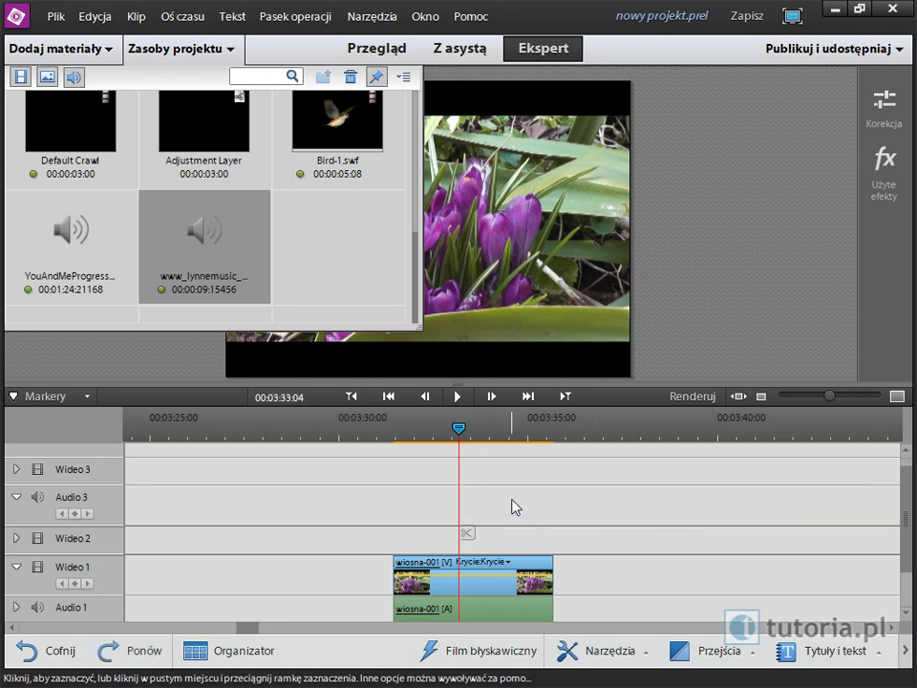
- Drop the surround clip above the top track to create a 5.1 Audio 4, and expand it
{"action": "scroll", "coordinate": [907, 484], "scroll_direction": "up", "scroll_amount": 1}
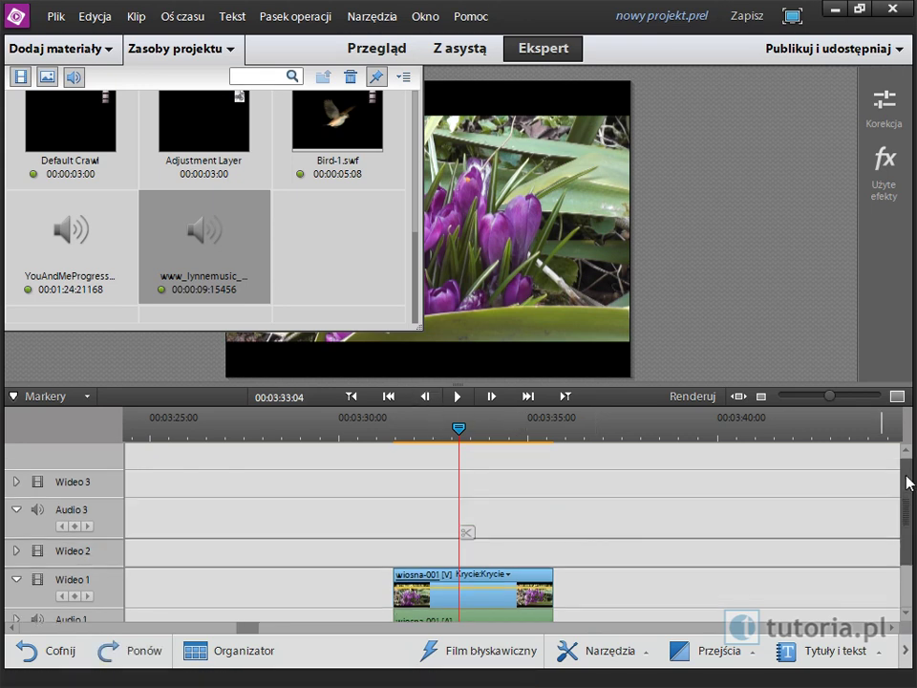
{"action": "left_click_drag", "start_coordinate": [302, 353], "coordinate": [431, 455]}
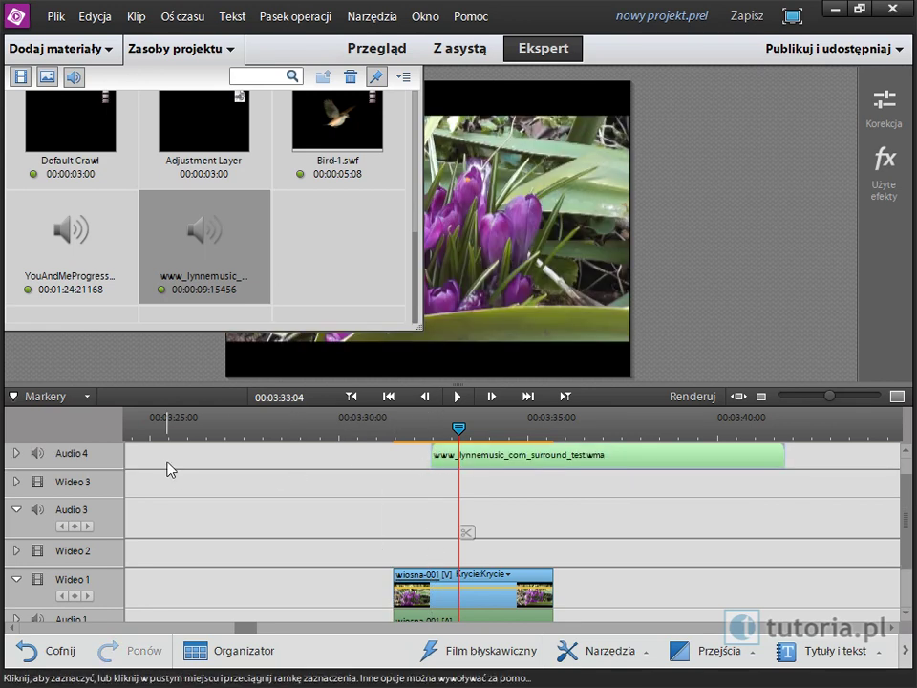
{"action": "left_click", "coordinate": [17, 455]}
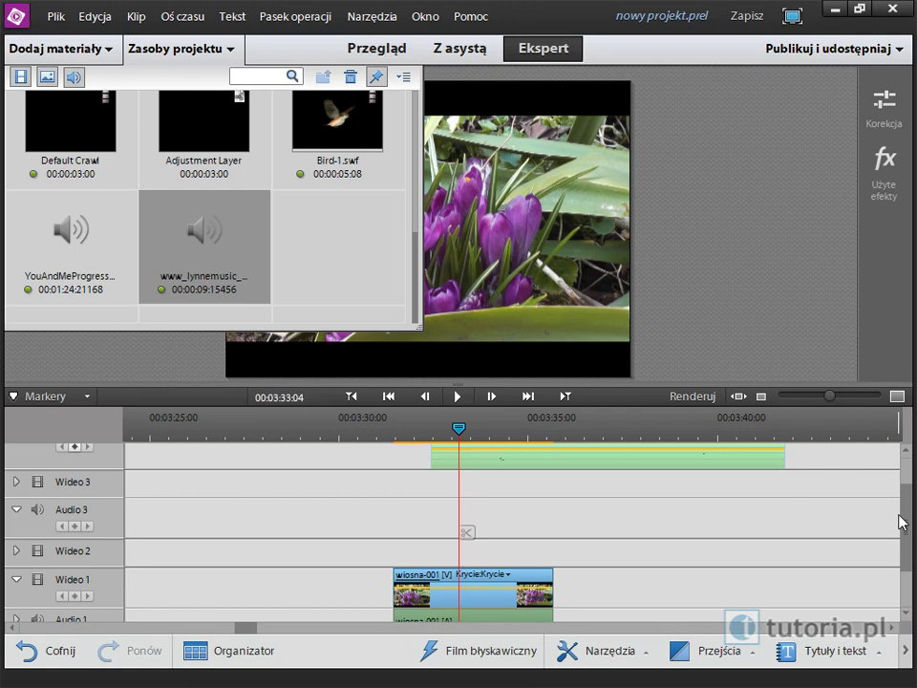
{"action": "left_click_drag", "start_coordinate": [903, 524], "coordinate": [903, 500]}
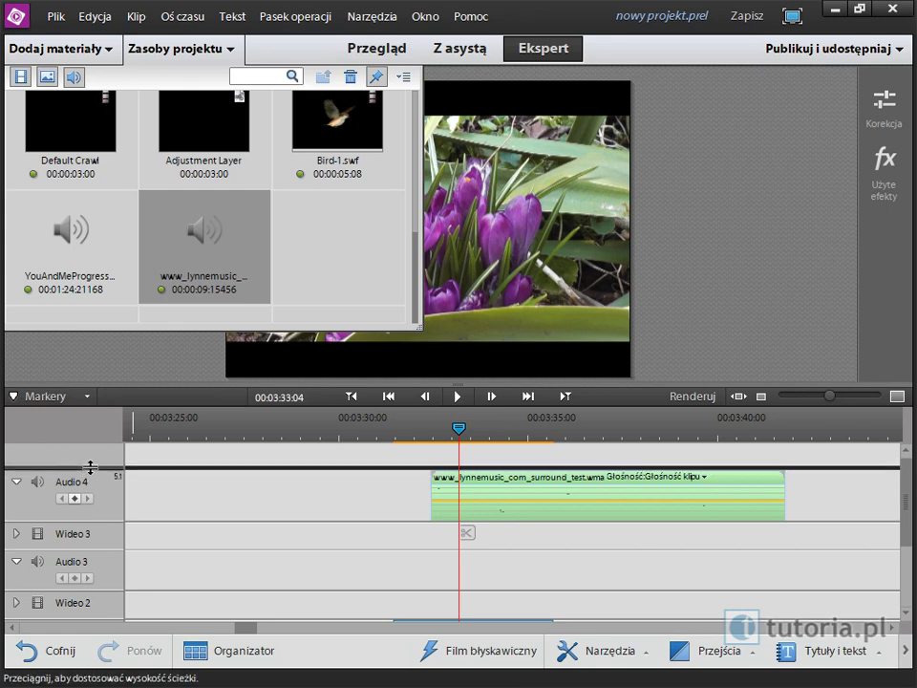
- Heighten Audio 4 to show its 5.1 channels, nudge the clip to 00:03:32:08, and play it back
{"action": "left_click_drag", "start_coordinate": [88, 474], "coordinate": [89, 450]}
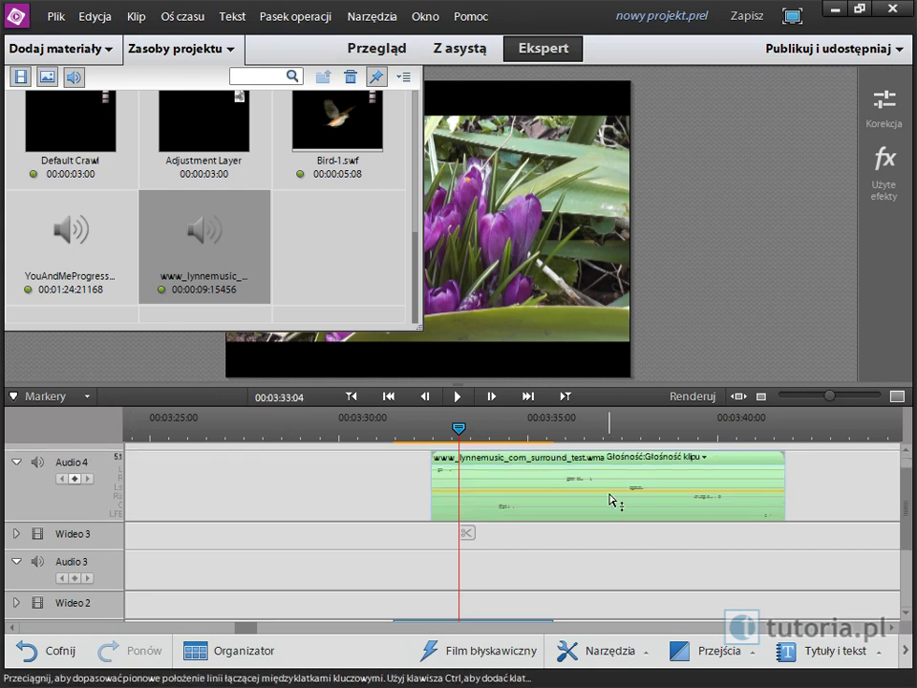
{"action": "left_click_drag", "start_coordinate": [561, 496], "coordinate": [560, 470]}
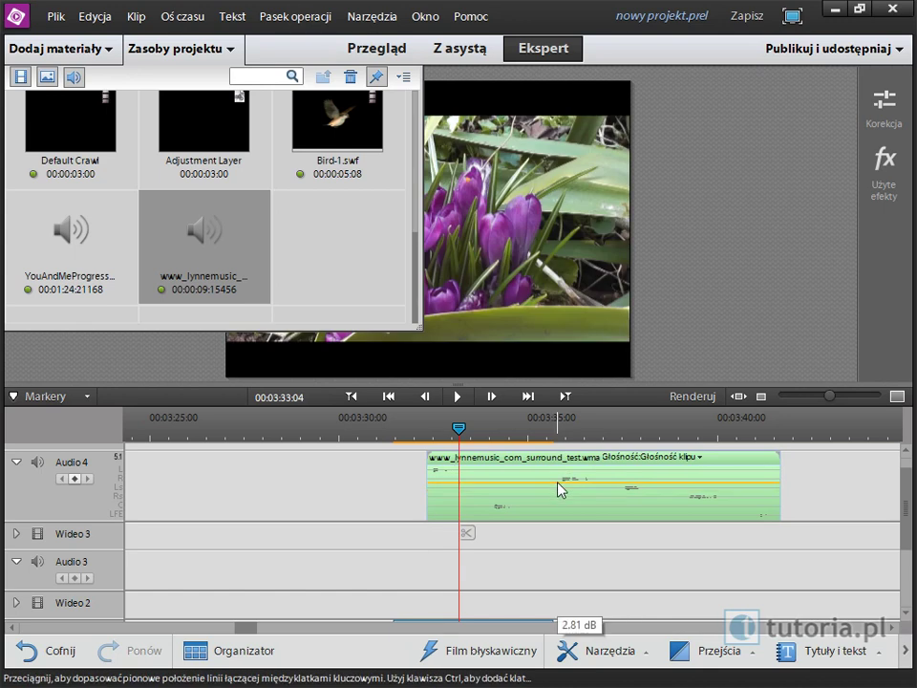
{"action": "left_click", "coordinate": [547, 429]}
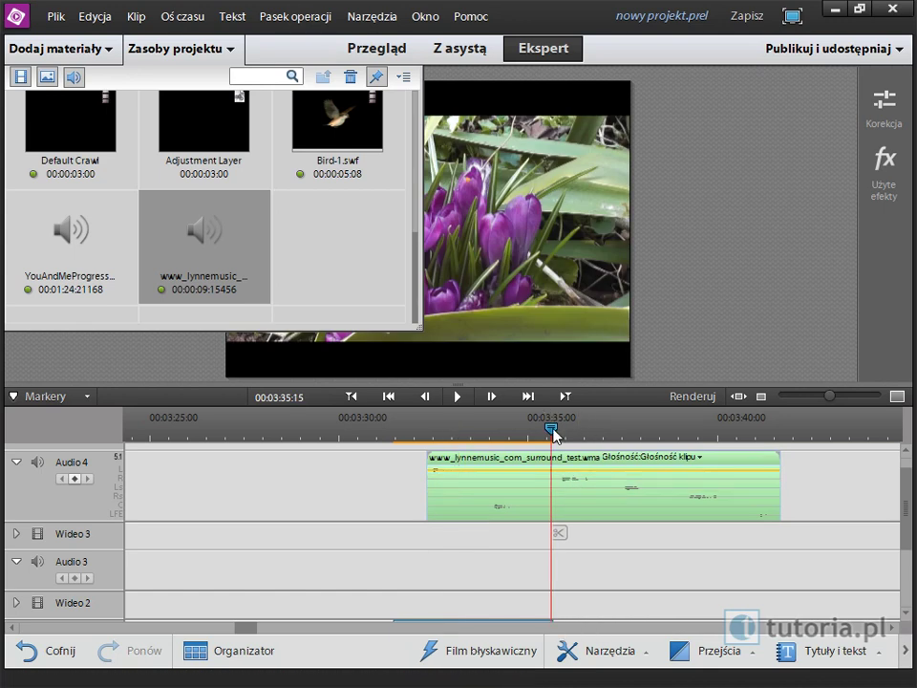
{"action": "key", "text": "space"}
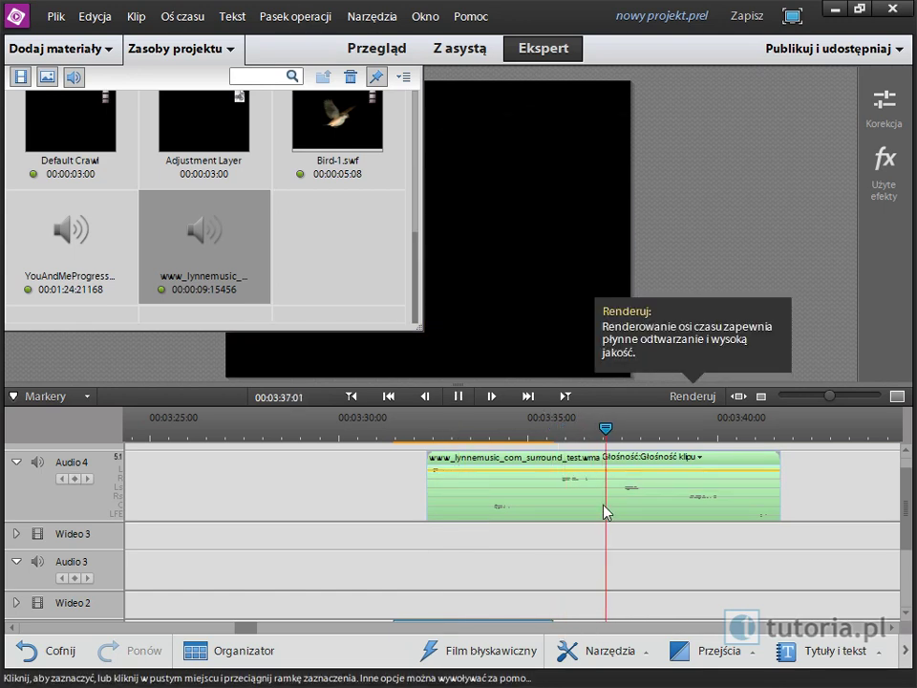
{"action": "key", "text": "space"}
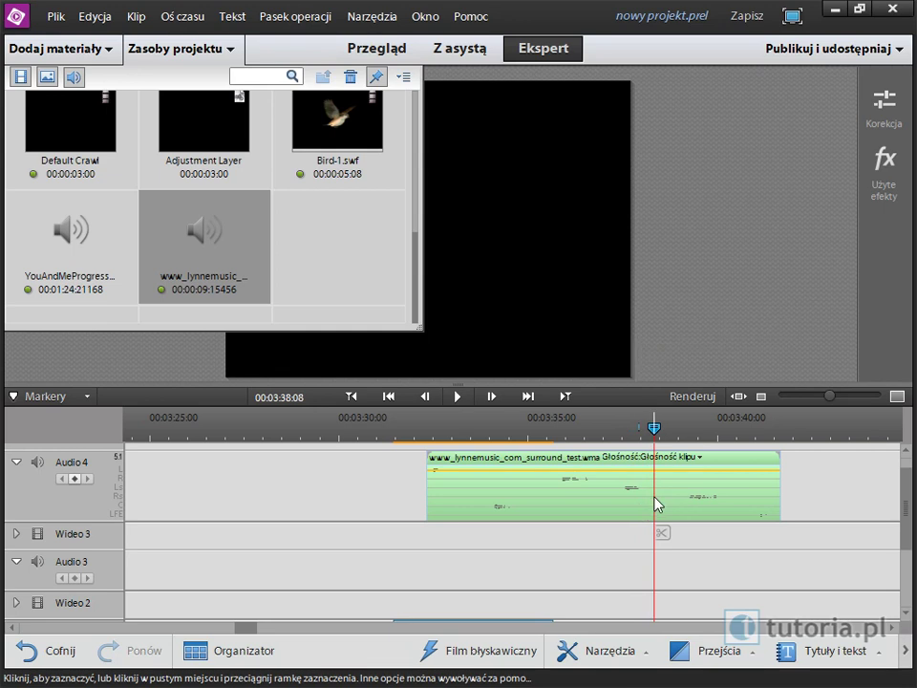
{"action": "left_click", "coordinate": [485, 432]}
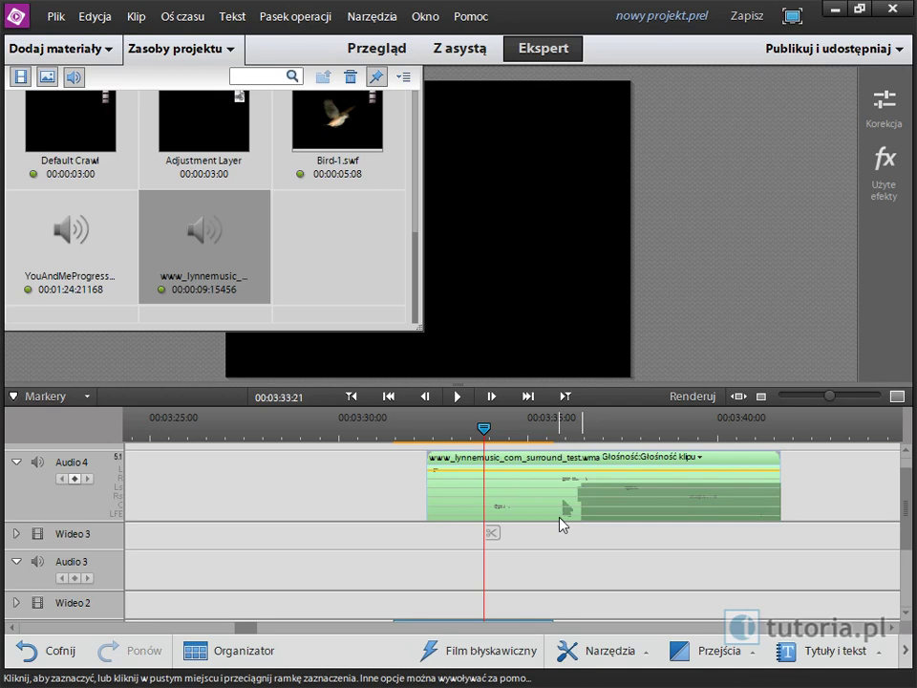
{"action": "left_click", "coordinate": [520, 506]}
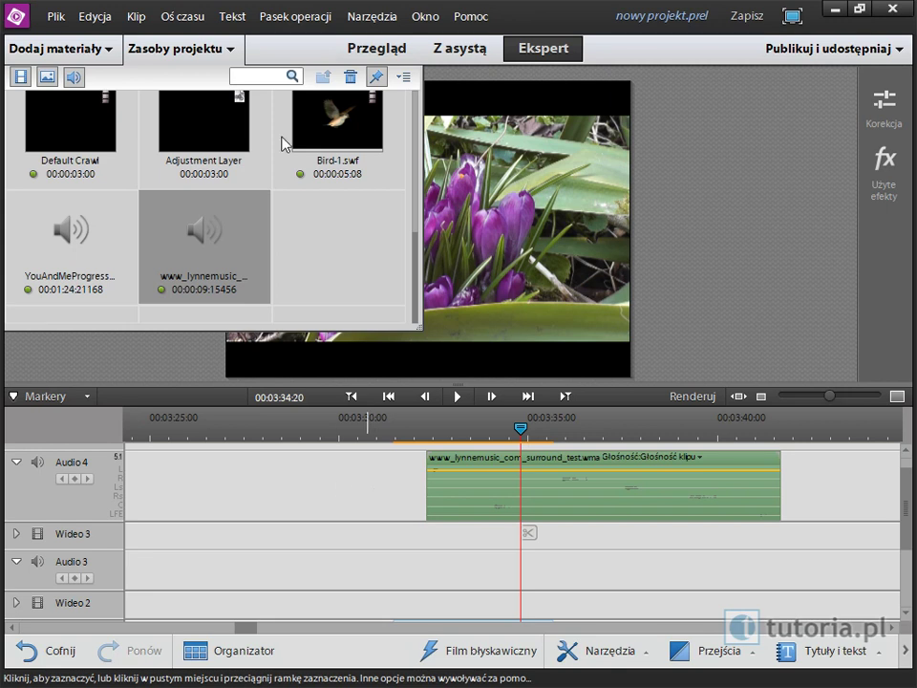
- Move the surround clip down to Audio 3 and back onto Audio 4 at 00:03:32:08
{"action": "left_click", "coordinate": [188, 48]}
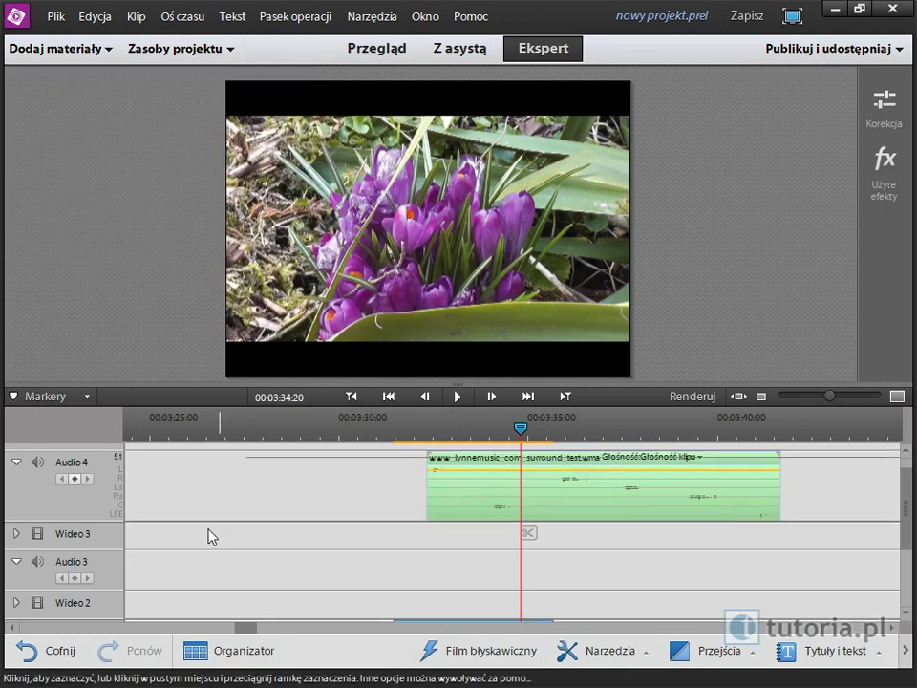
{"action": "left_click_drag", "start_coordinate": [461, 477], "coordinate": [462, 540]}
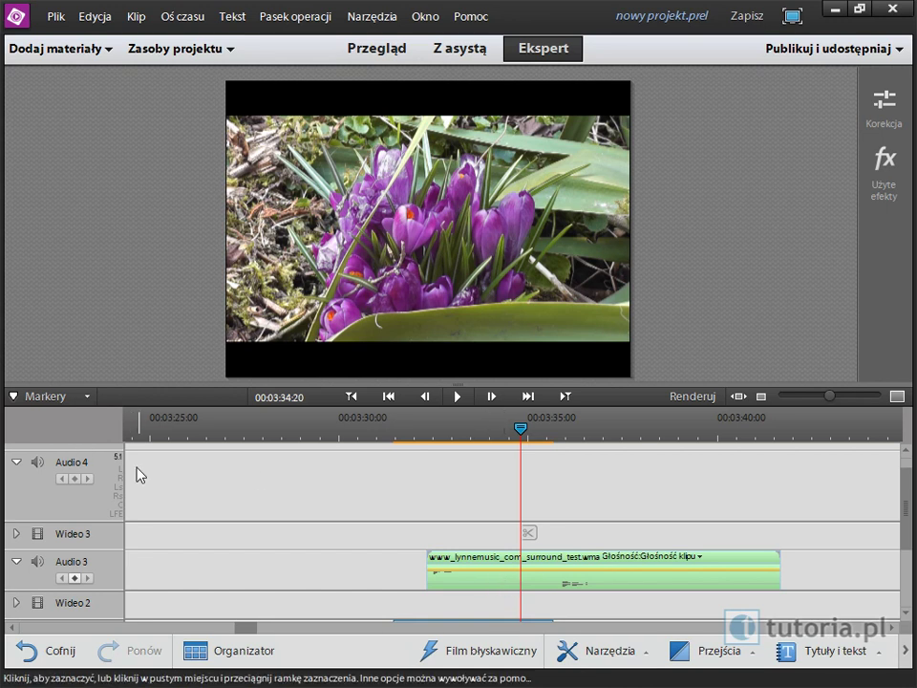
{"action": "left_click_drag", "start_coordinate": [512, 584], "coordinate": [508, 489]}
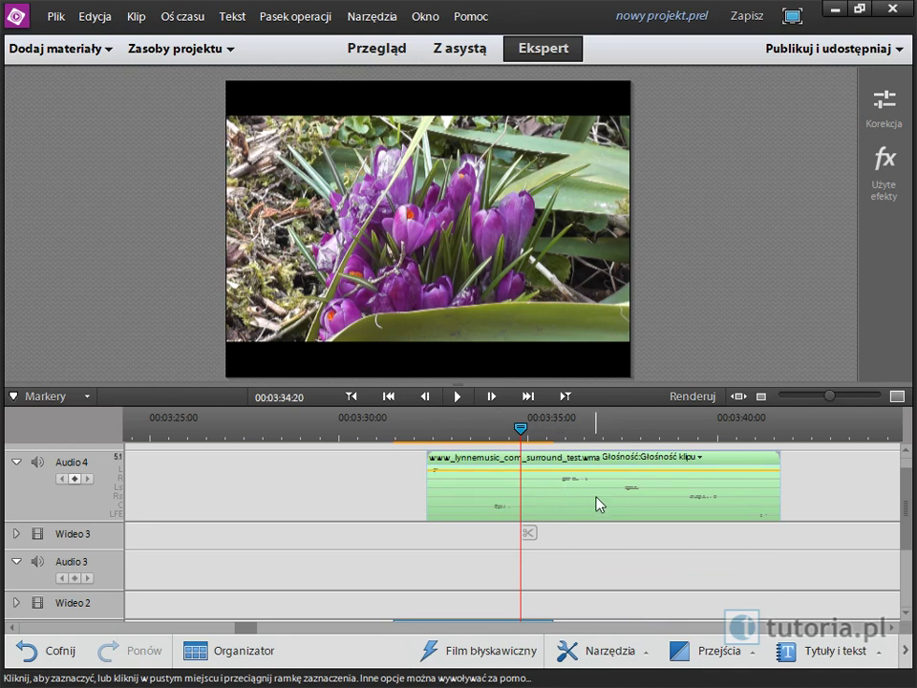
{"action": "mouse_move", "coordinate": [599, 504]}
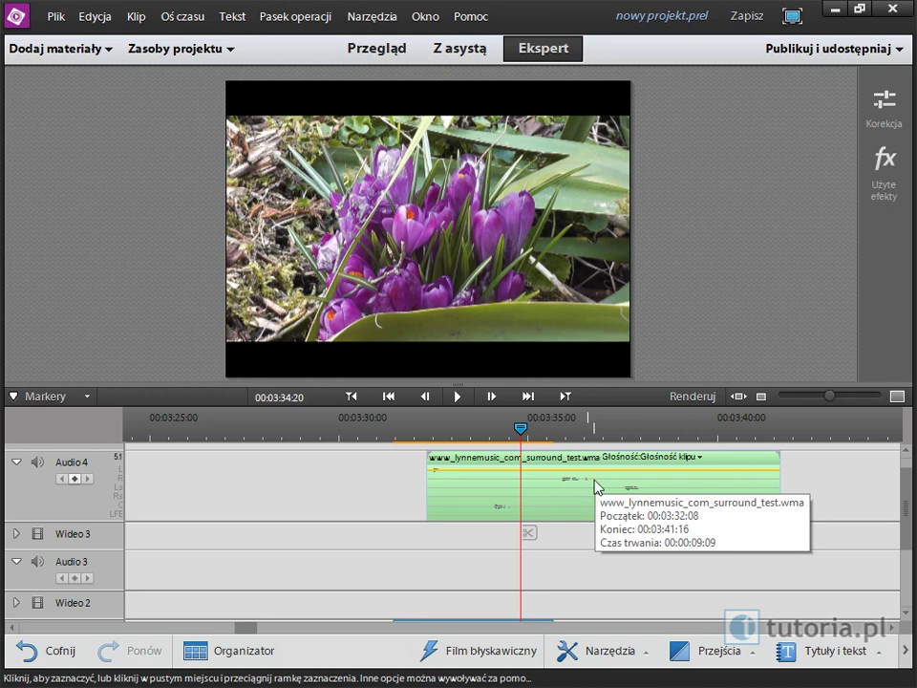
- Start a new project without saving the old one, and name it dzwiek51
{"action": "left_click", "coordinate": [50, 16]}
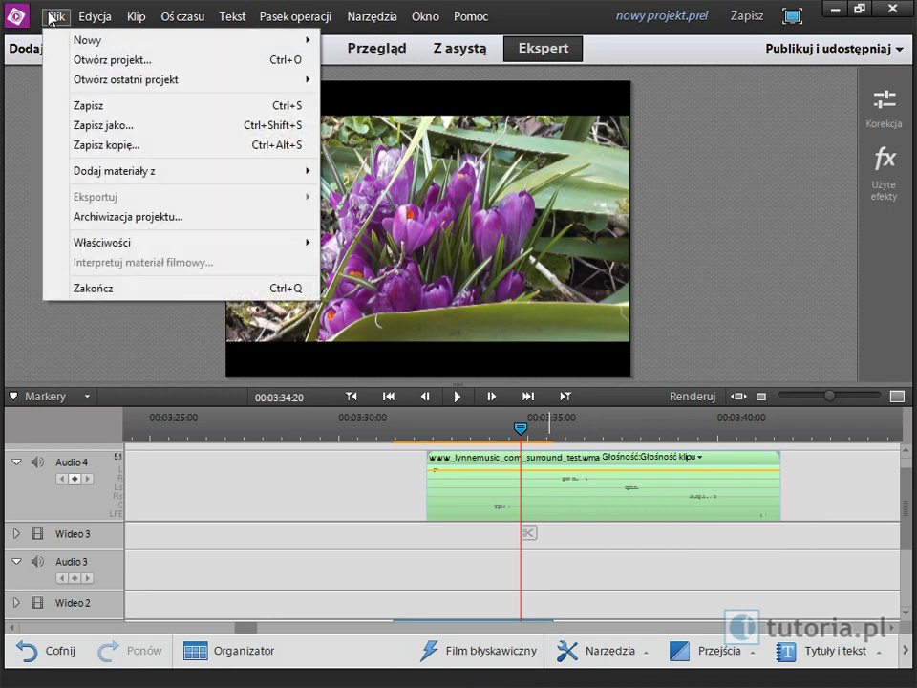
{"action": "mouse_move", "coordinate": [73, 39]}
{"action": "left_click", "coordinate": [349, 41]}
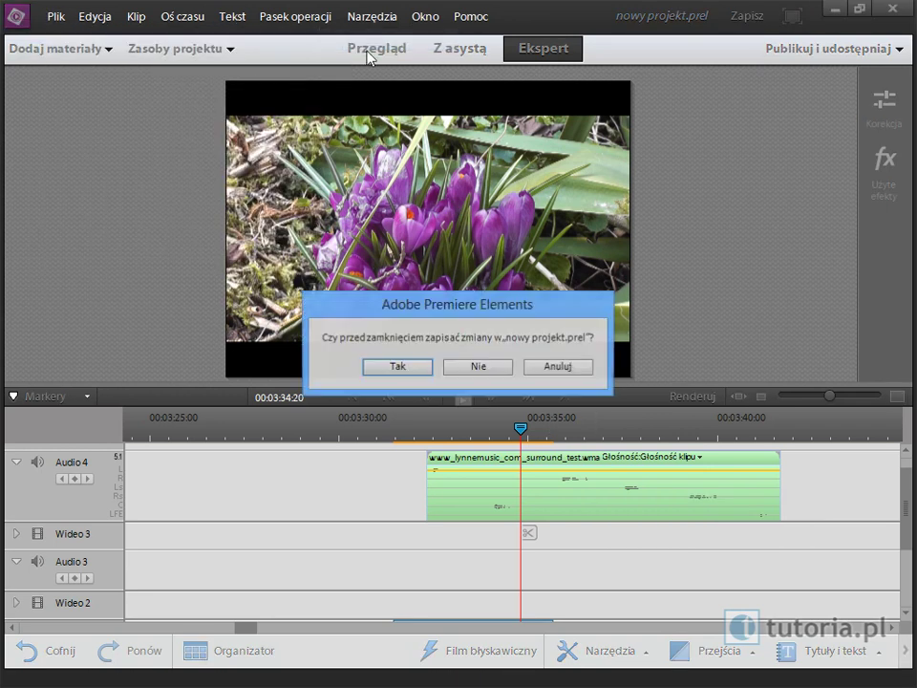
{"action": "left_click", "coordinate": [478, 366]}
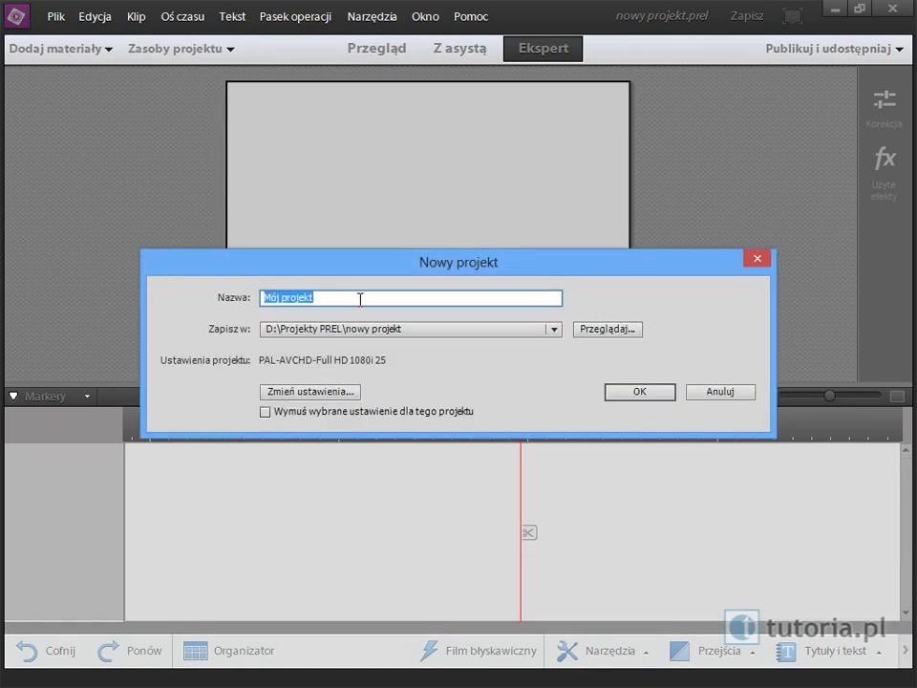
{"action": "type", "text": "dzwiek"}
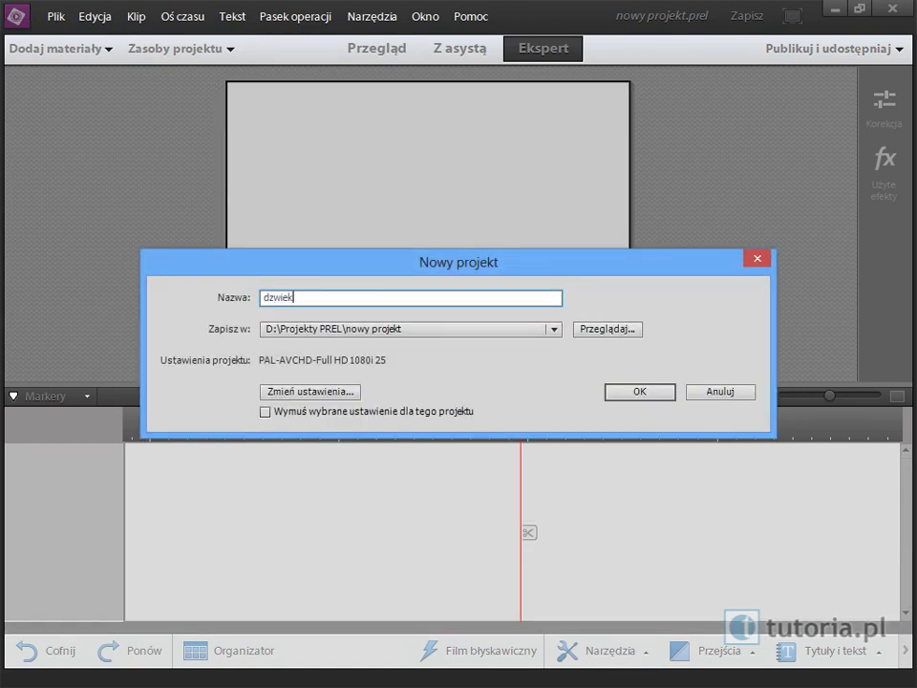
{"action": "type", "text": "51"}
- Set the new project's location to D:\Projekty PREL\dzwiek51
{"action": "left_click", "coordinate": [616, 332]}
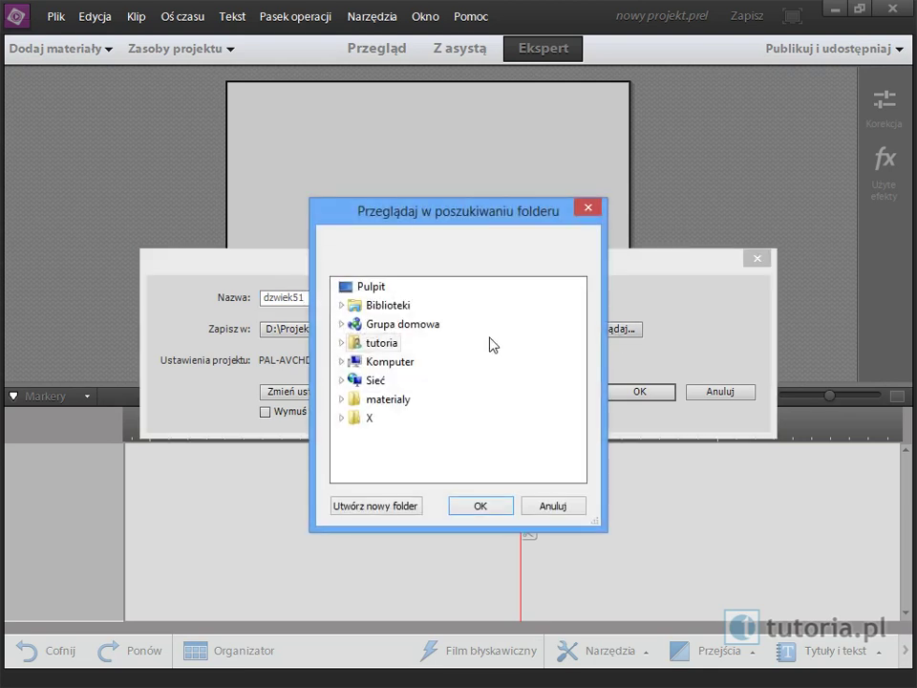
{"action": "double_click", "coordinate": [383, 361]}
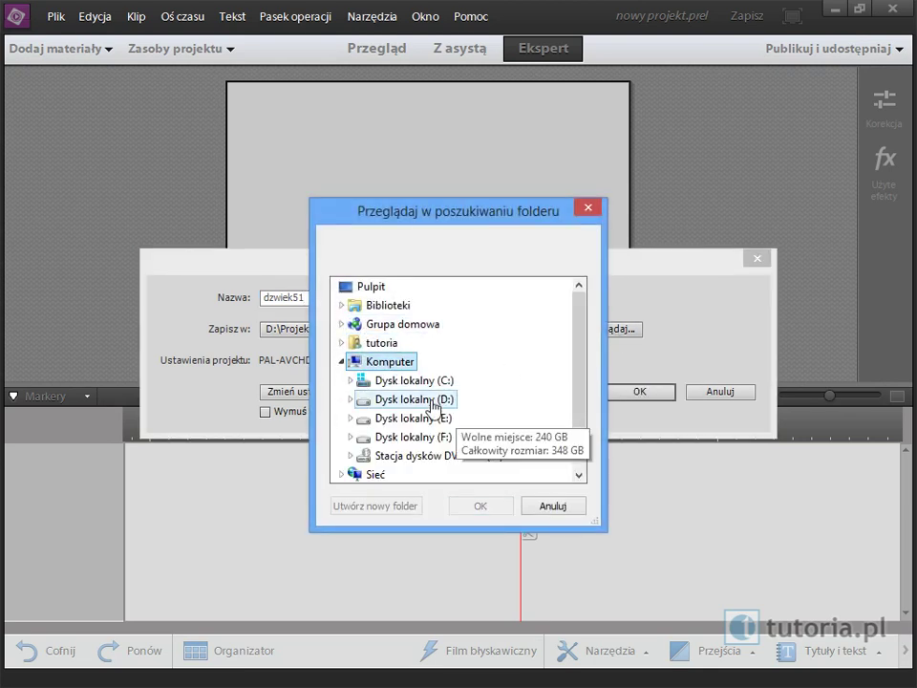
{"action": "double_click", "coordinate": [433, 401]}
{"action": "double_click", "coordinate": [409, 435]}
{"action": "left_click", "coordinate": [427, 419]}
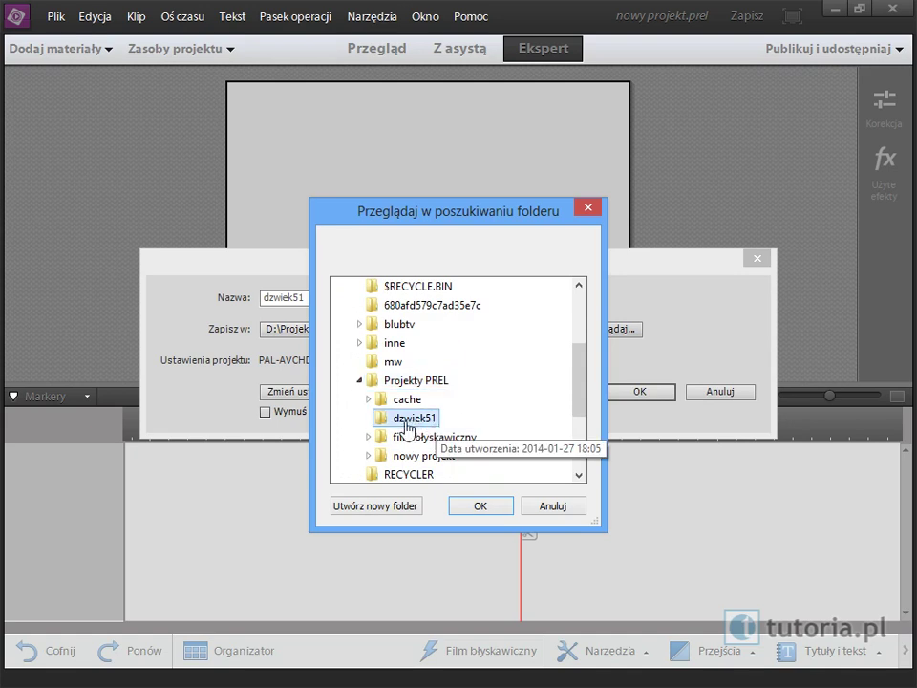
{"action": "left_click", "coordinate": [485, 506]}
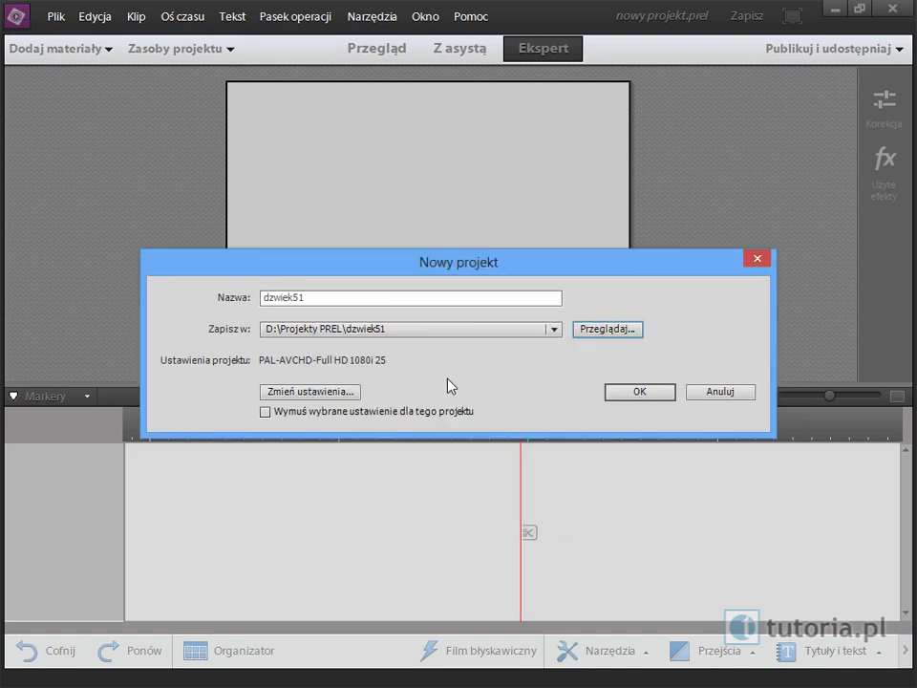
- Switch to the PAL AVCHD Full HD 1080i 25 preset with 5.1 audio and create the project
{"action": "left_click", "coordinate": [309, 392]}
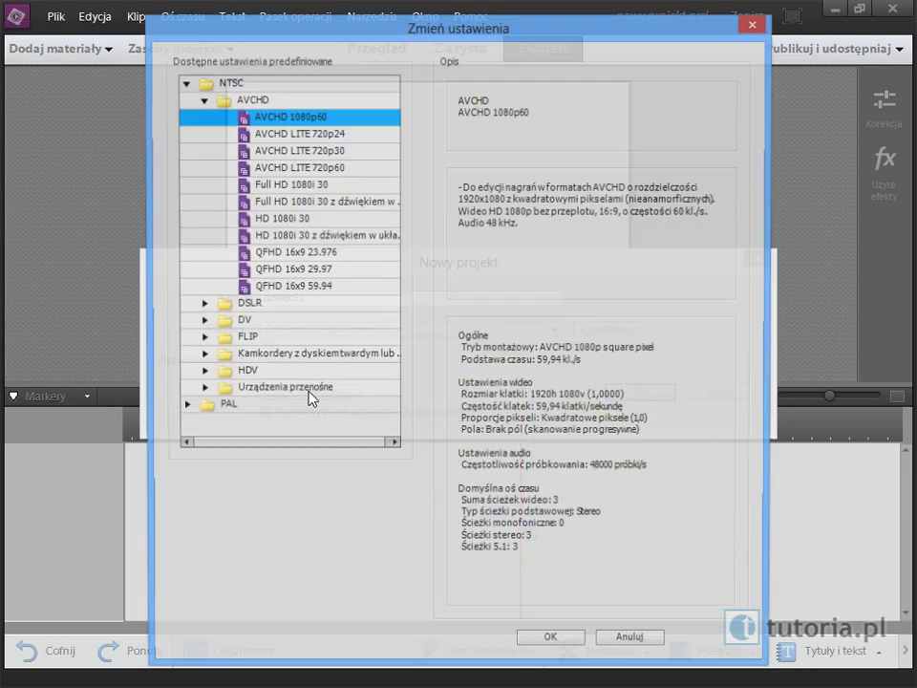
{"action": "left_click", "coordinate": [185, 84]}
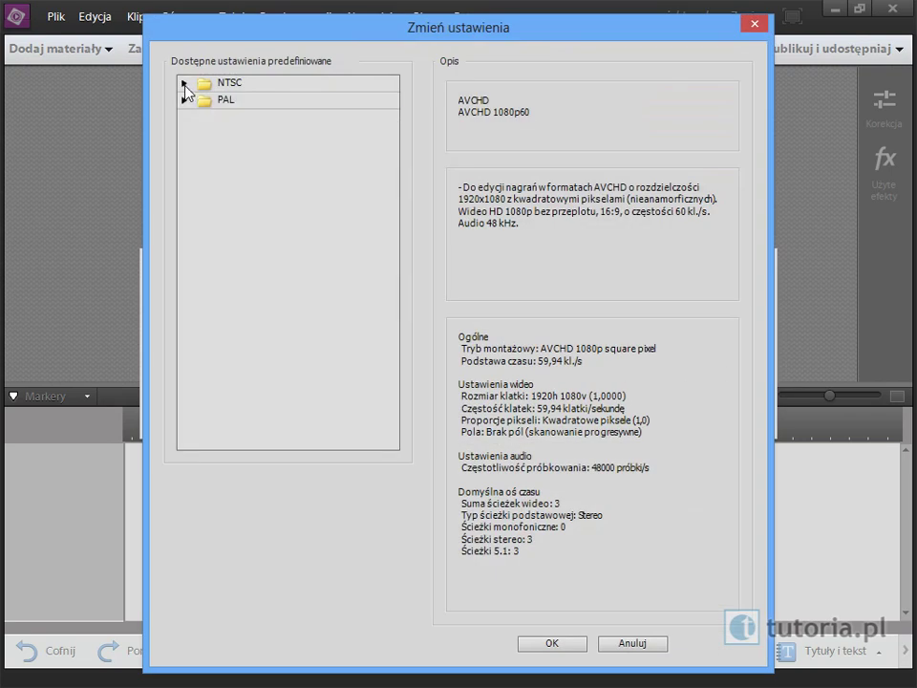
{"action": "left_click", "coordinate": [185, 99]}
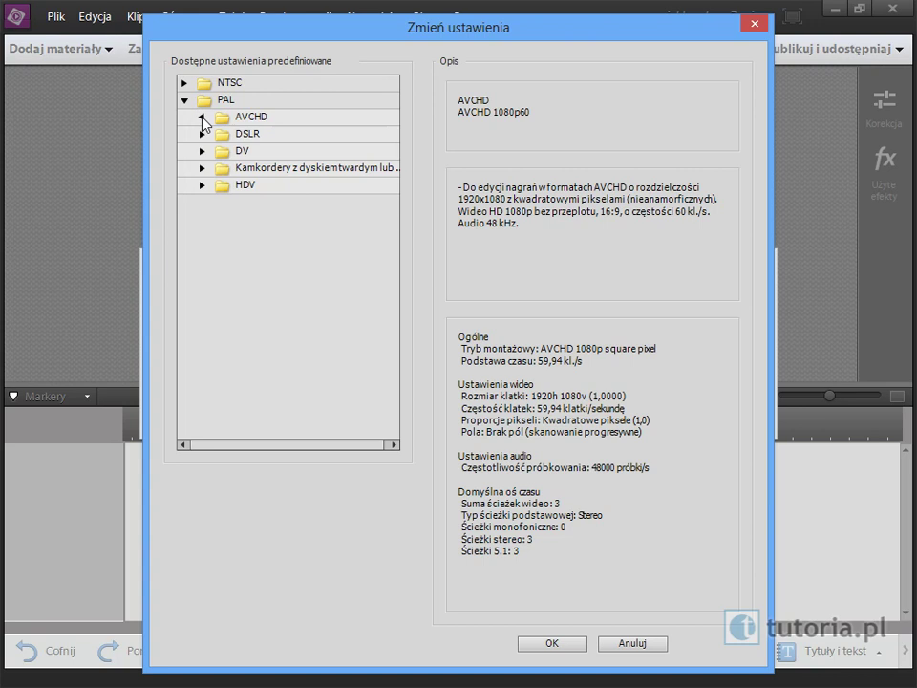
{"action": "left_click", "coordinate": [202, 116]}
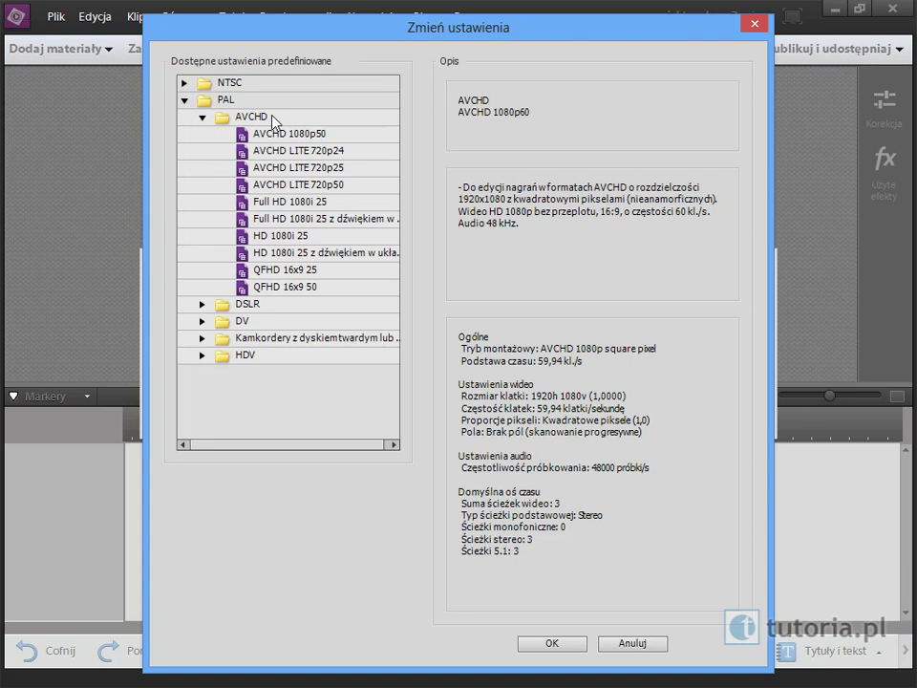
{"action": "left_click", "coordinate": [296, 221]}
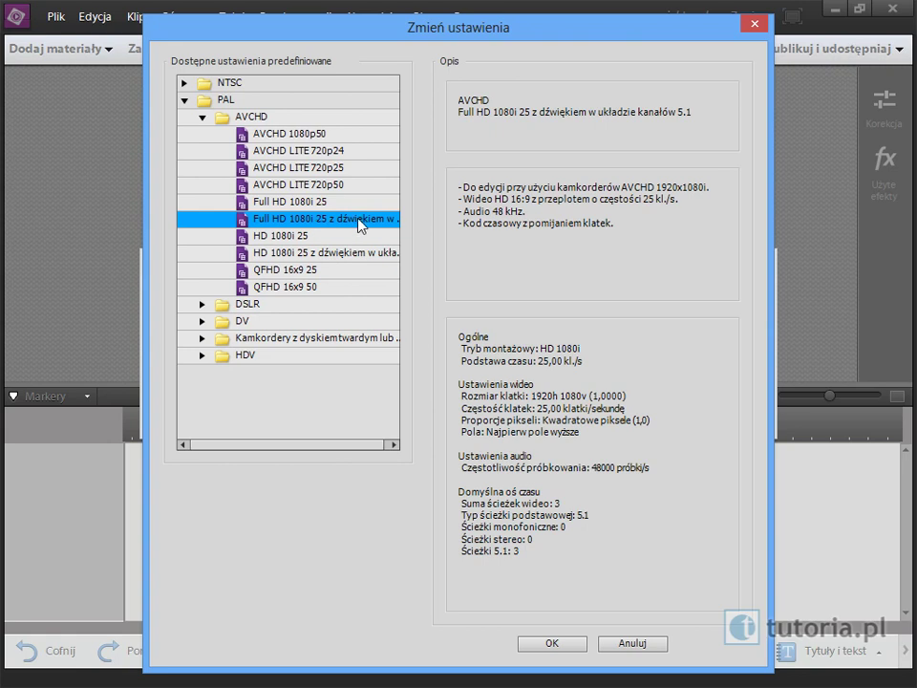
{"action": "left_click", "coordinate": [552, 645]}
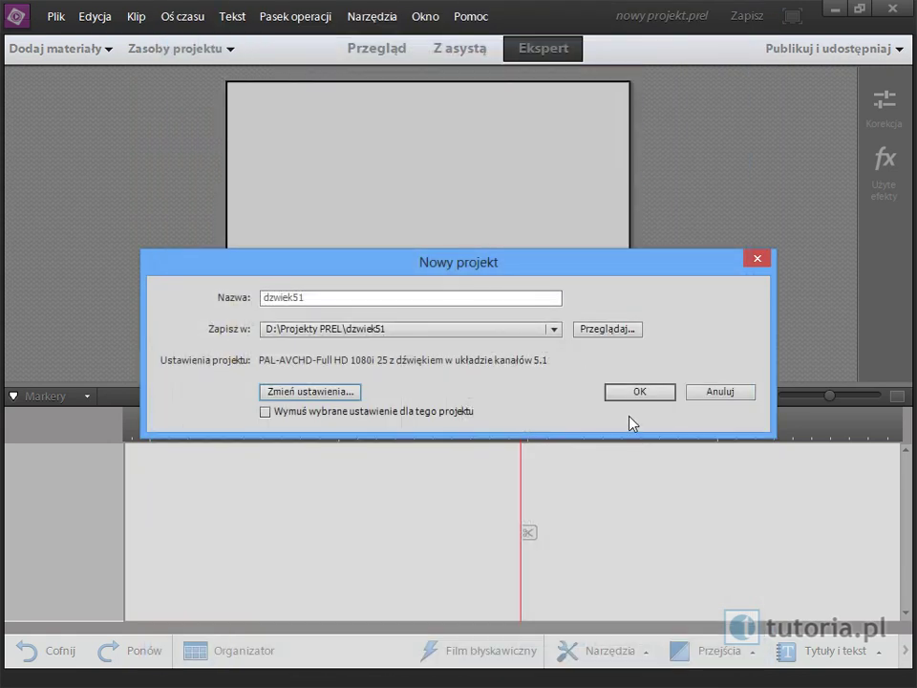
{"action": "left_click", "coordinate": [640, 392]}
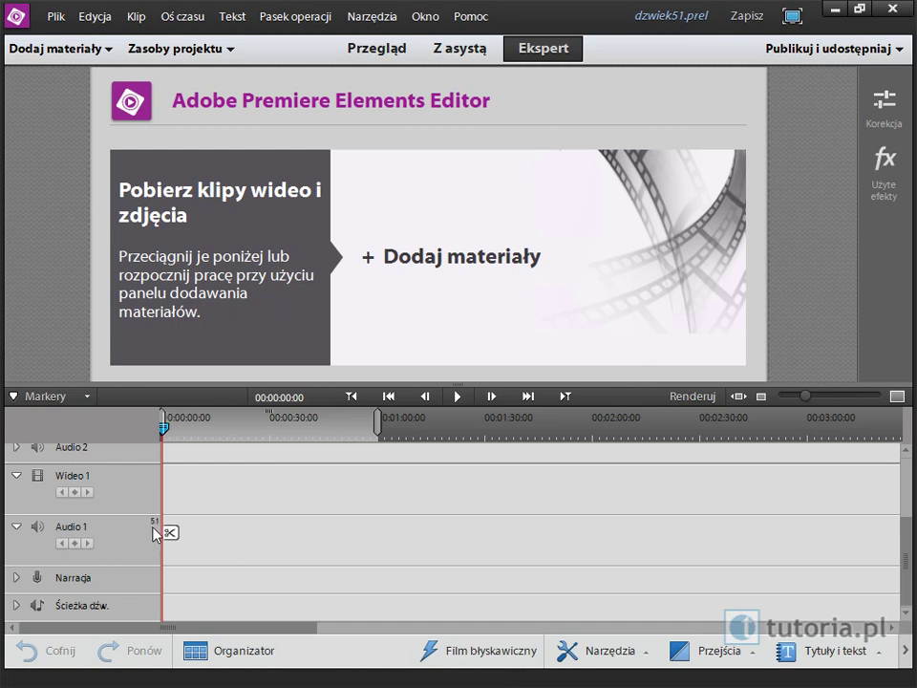
- Scroll the track list and expand the 5.1 Audio 2 track
{"action": "scroll", "coordinate": [907, 559], "scroll_direction": "up", "scroll_amount": 1}
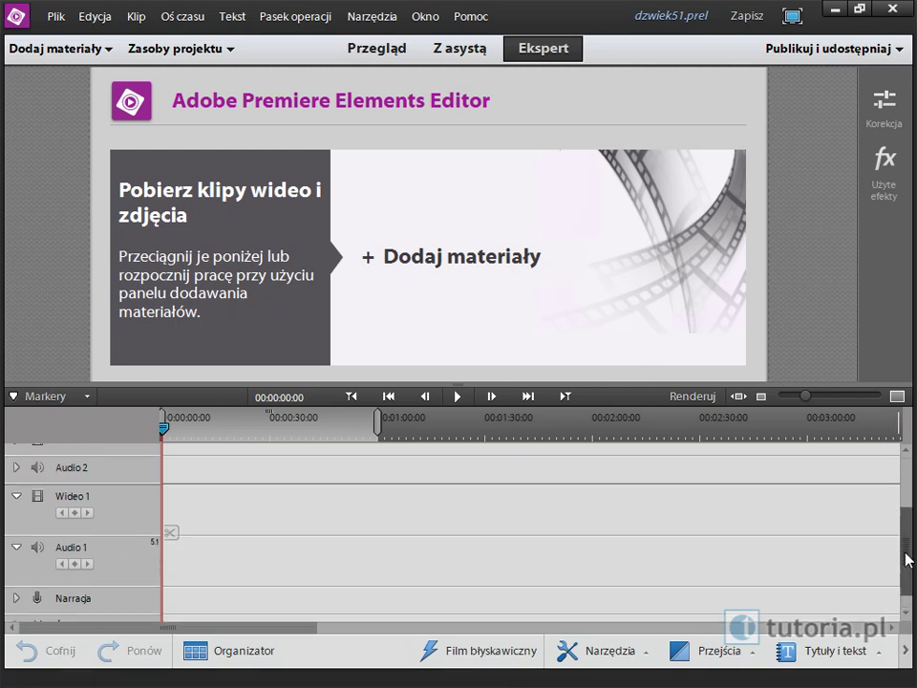
{"action": "scroll", "coordinate": [906, 546], "scroll_direction": "up", "scroll_amount": 2}
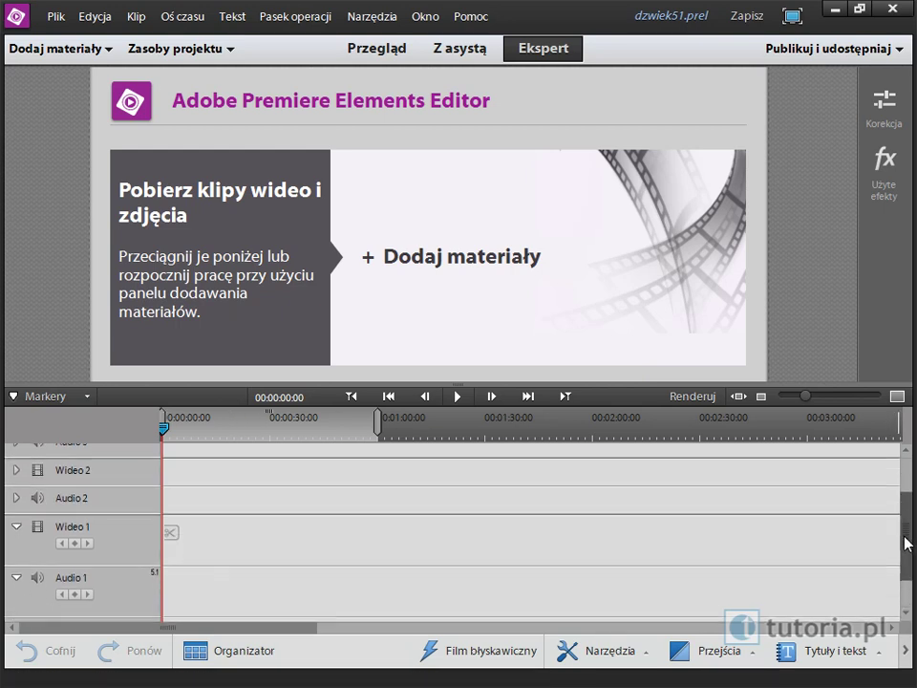
{"action": "left_click", "coordinate": [15, 501]}
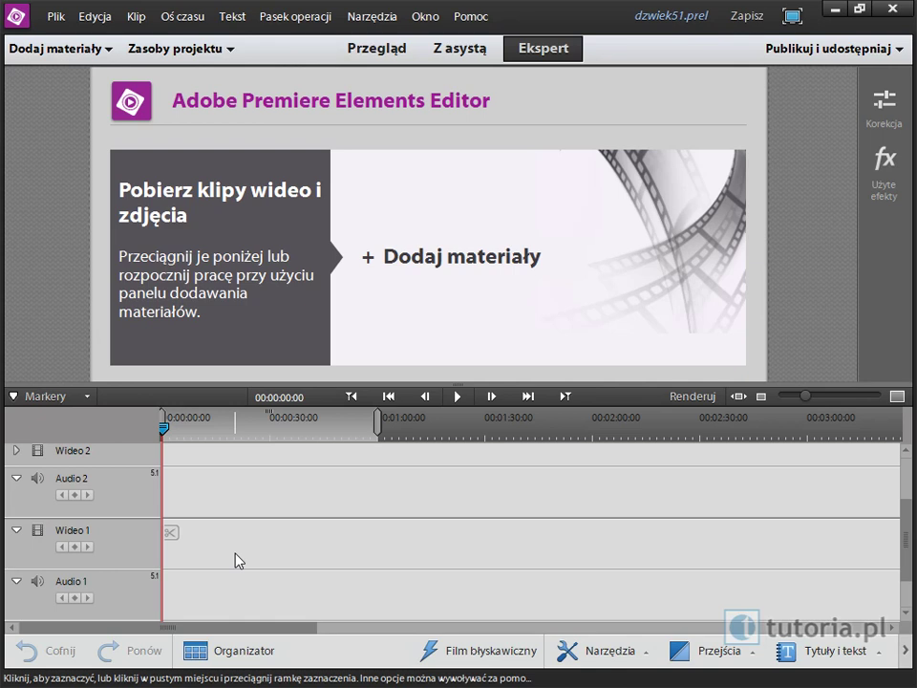
- Import the surround test WMA file into Project Assets
{"action": "left_click", "coordinate": [197, 49]}
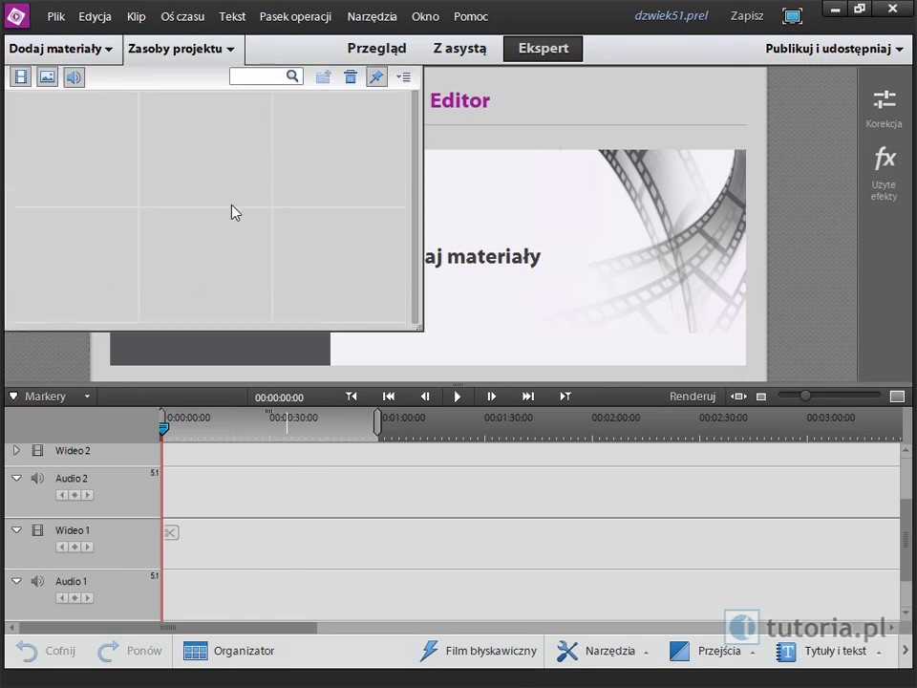
{"action": "double_click", "coordinate": [84, 149]}
{"action": "left_click", "coordinate": [401, 260]}
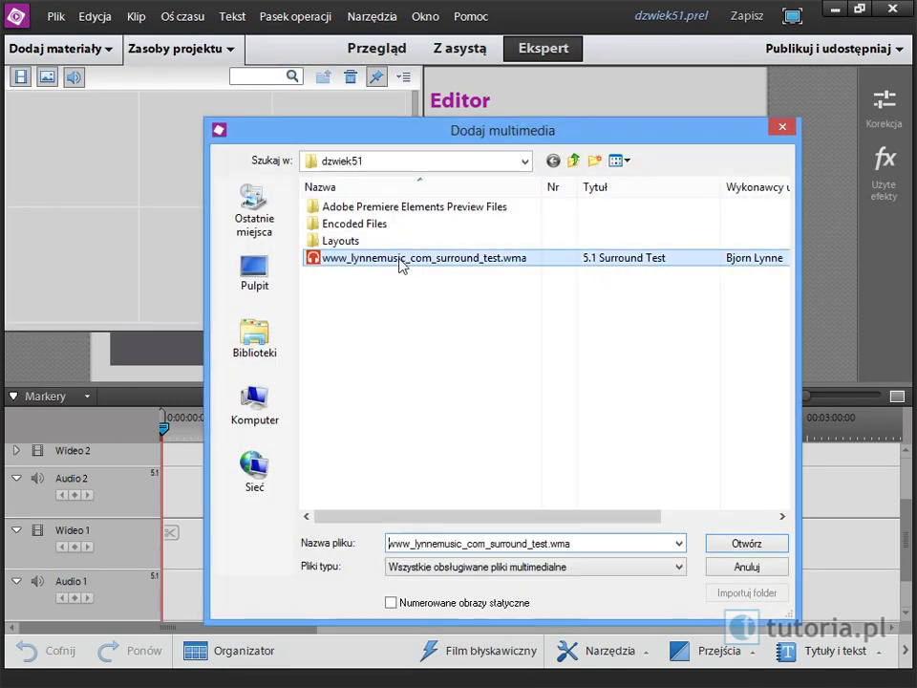
{"action": "left_click", "coordinate": [737, 544]}
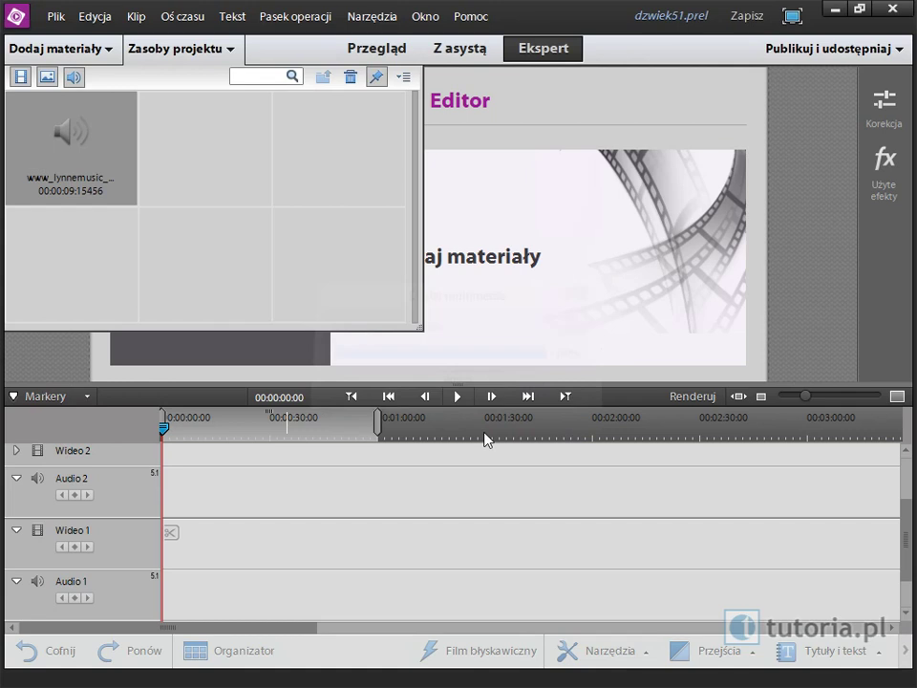
- Place the WMA clip on Audio 1 near 00:00:30 and zoom the timeline in around it
{"action": "left_click_drag", "start_coordinate": [256, 446], "coordinate": [272, 583]}
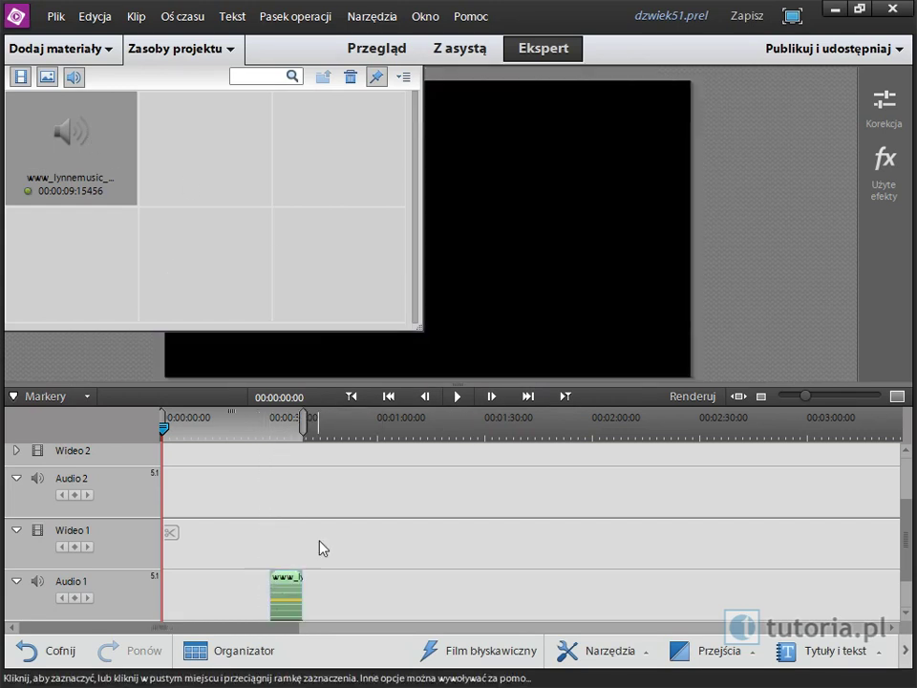
{"action": "left_click", "coordinate": [283, 454]}
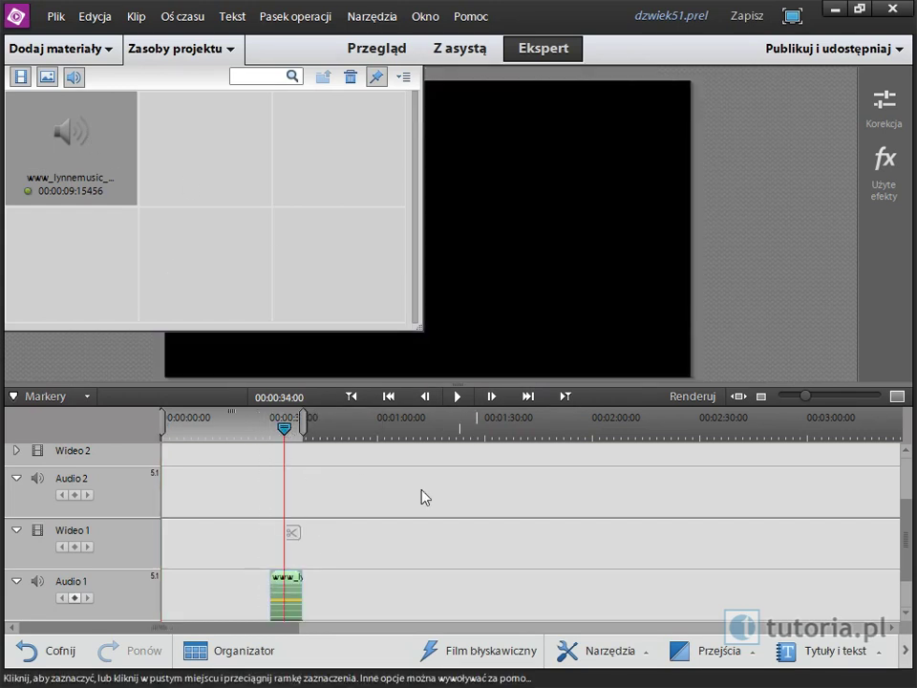
{"action": "left_click_drag", "start_coordinate": [806, 395], "coordinate": [818, 395]}
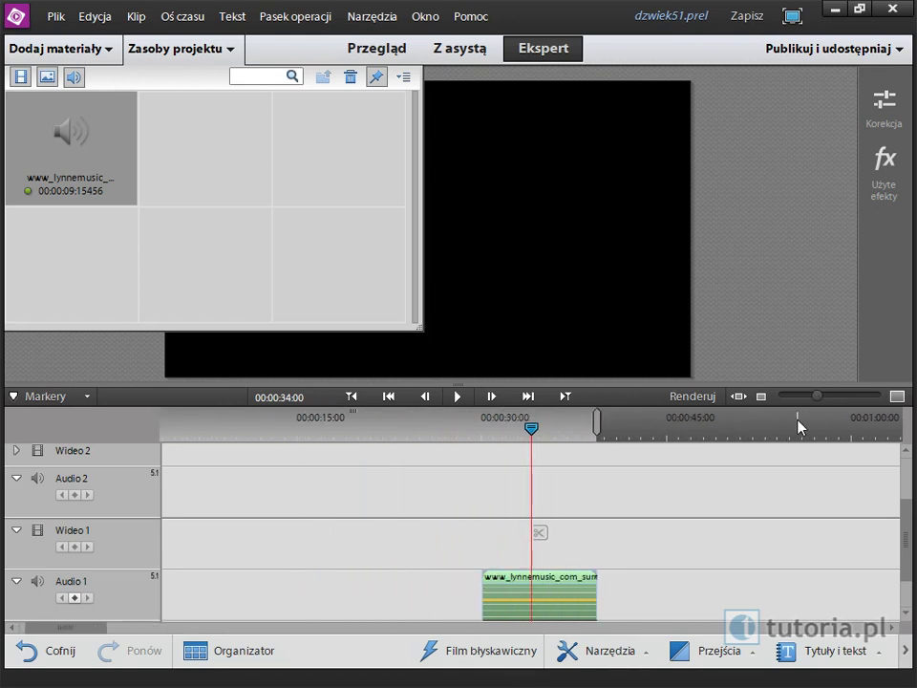
{"action": "scroll", "coordinate": [905, 542], "scroll_direction": "down", "scroll_amount": 3}
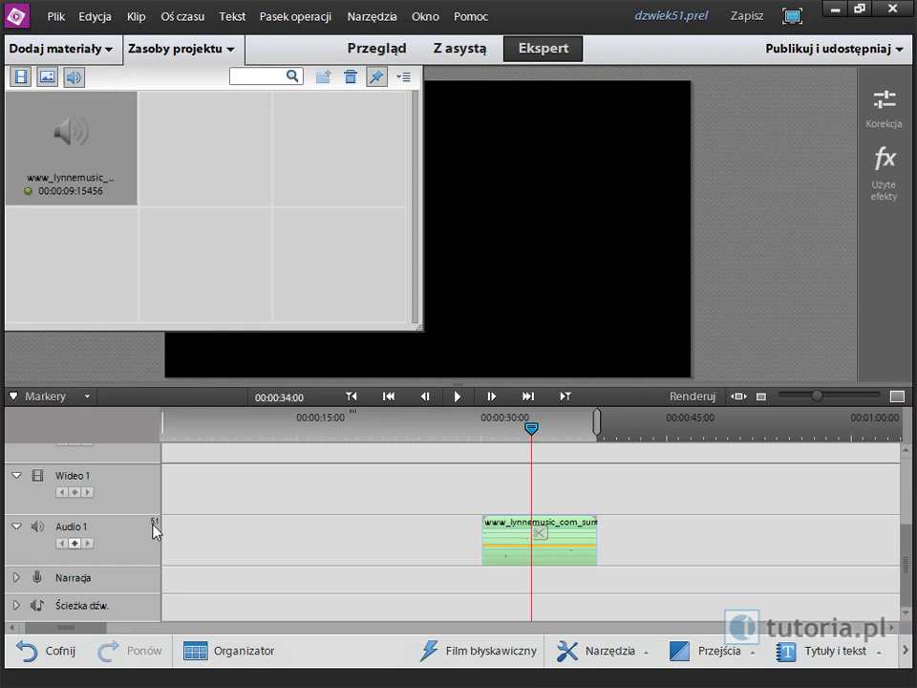
- Expand the soundtrack and Narracja tracks
{"action": "left_click", "coordinate": [180, 52]}
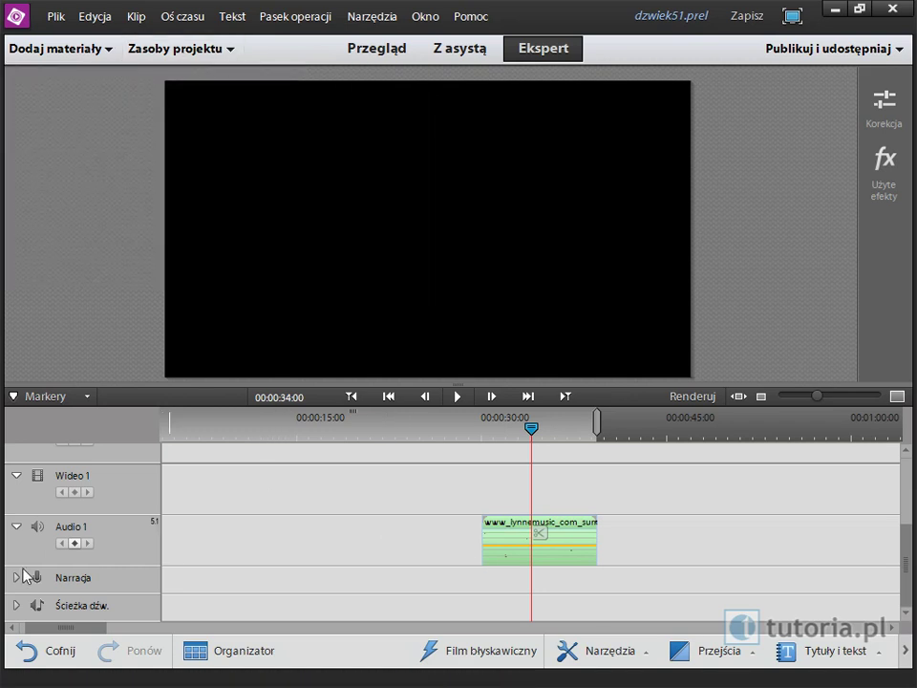
{"action": "left_click", "coordinate": [15, 606]}
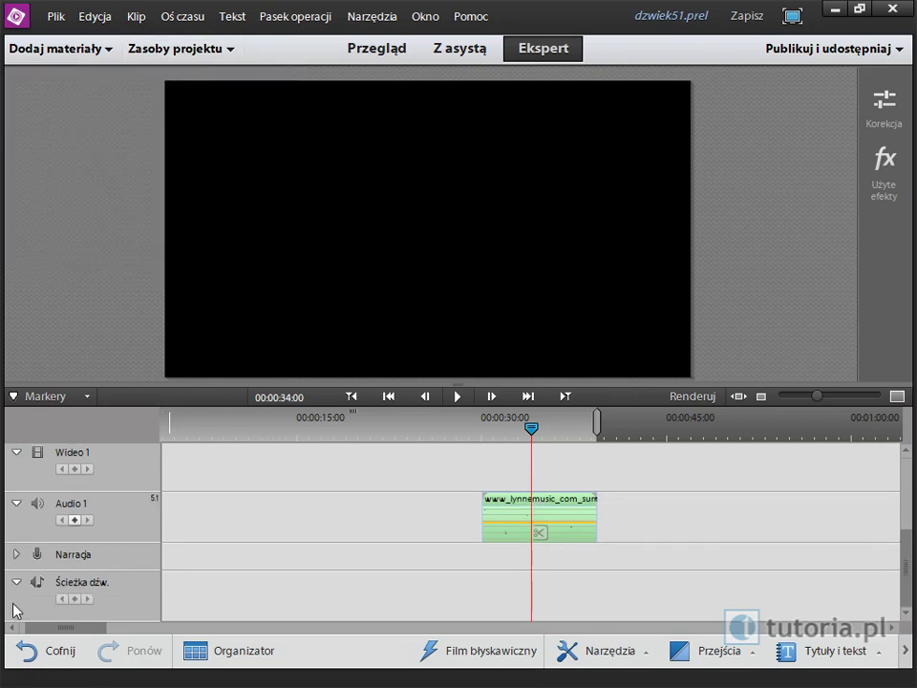
{"action": "left_click", "coordinate": [16, 554]}
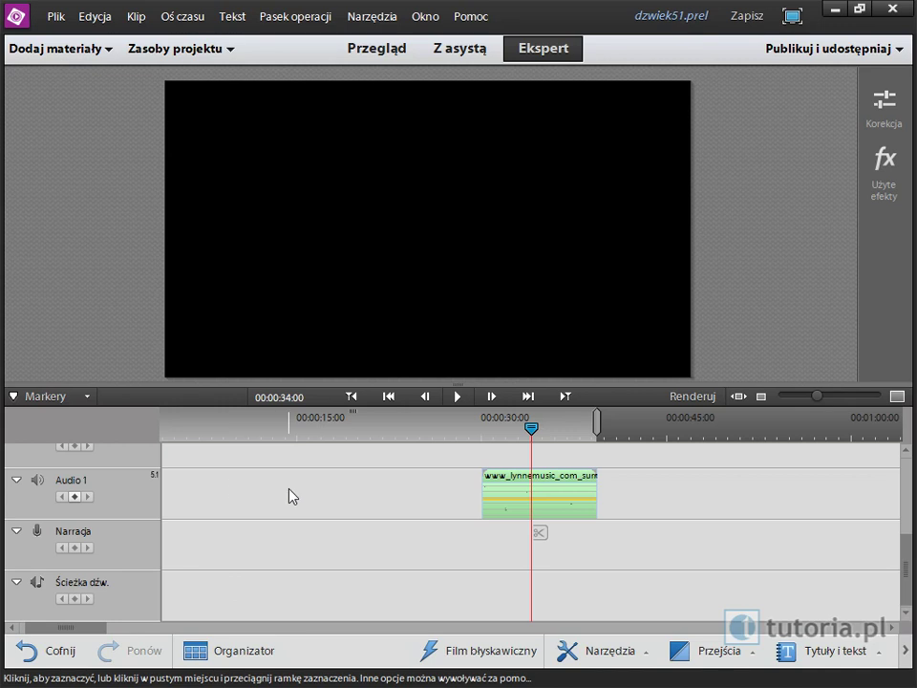
- Import narracja.mp3 from the Projekty PREL\nowy projekt folder
{"action": "left_click", "coordinate": [149, 50]}
{"action": "double_click", "coordinate": [224, 154]}
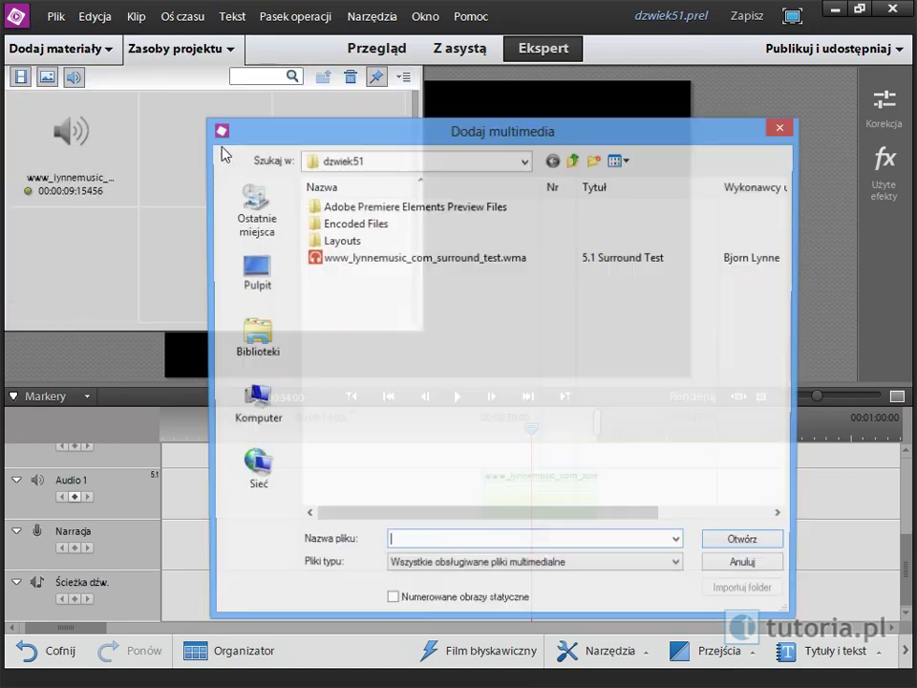
{"action": "left_click", "coordinate": [575, 160]}
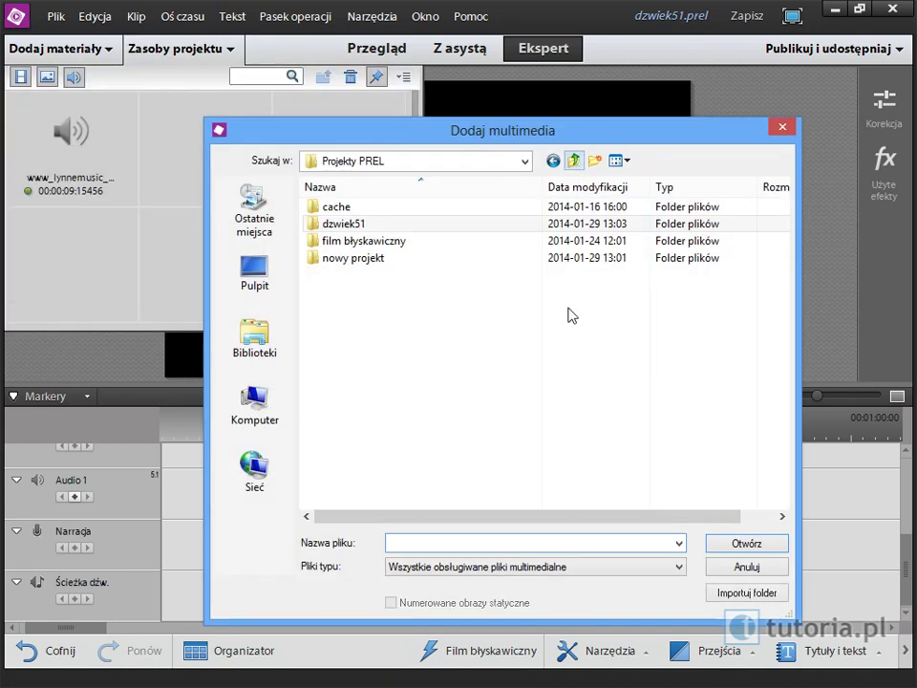
{"action": "double_click", "coordinate": [352, 259]}
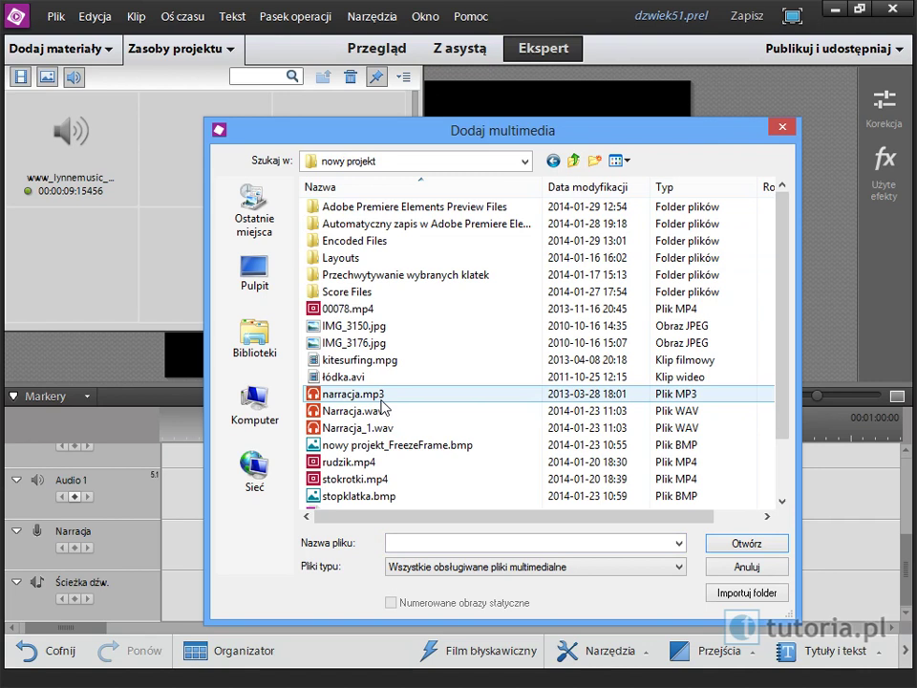
{"action": "left_click", "coordinate": [380, 396]}
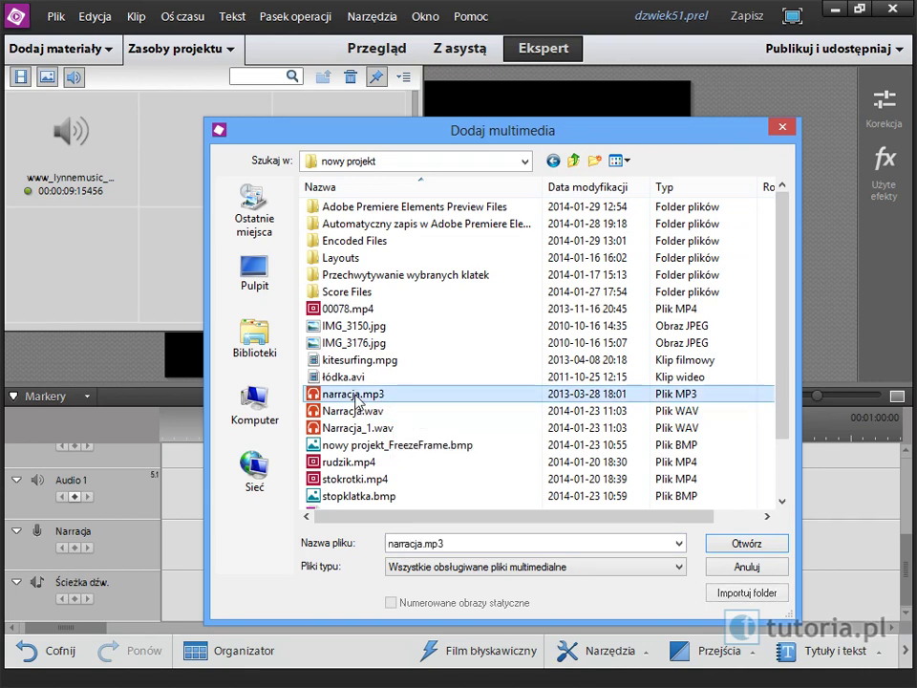
{"action": "left_click", "coordinate": [749, 541]}
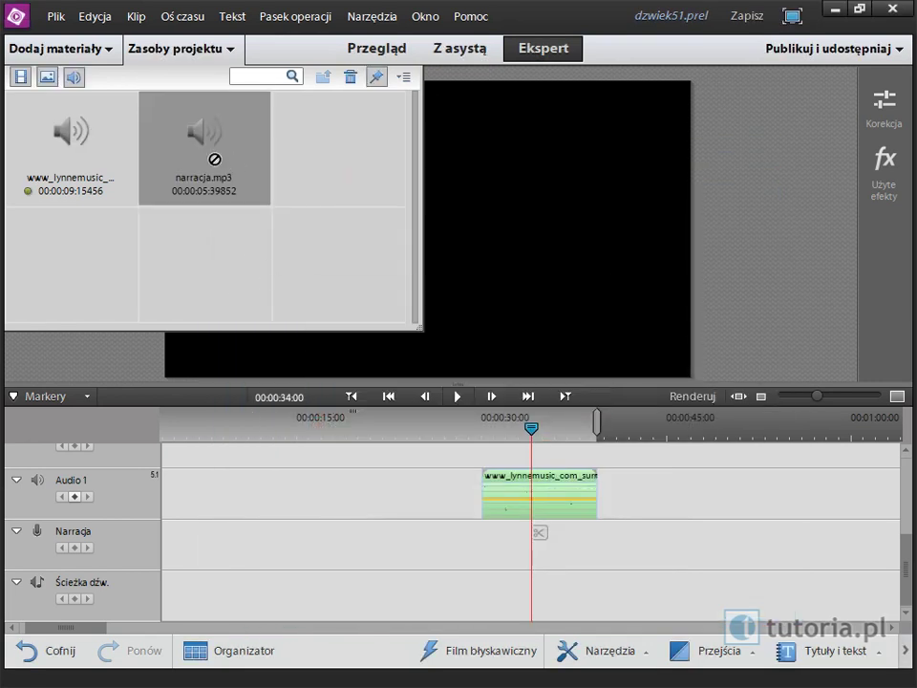
- Try narracja.mp3 on the soundtrack and Audio 1 tracks, then undo it all and close assets
{"action": "left_click_drag", "start_coordinate": [215, 159], "coordinate": [285, 587]}
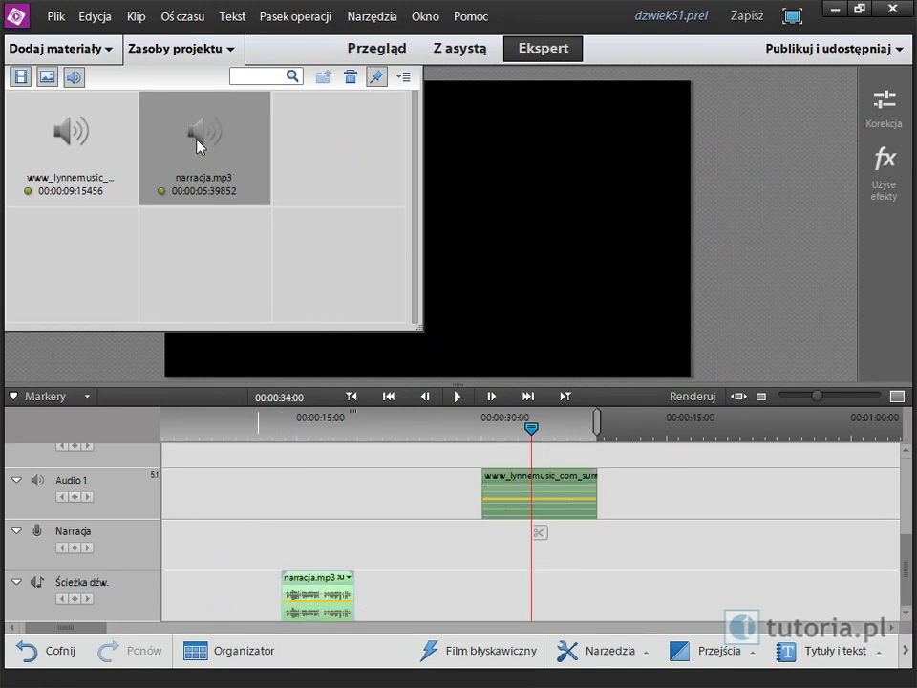
{"action": "left_click_drag", "start_coordinate": [200, 145], "coordinate": [267, 477]}
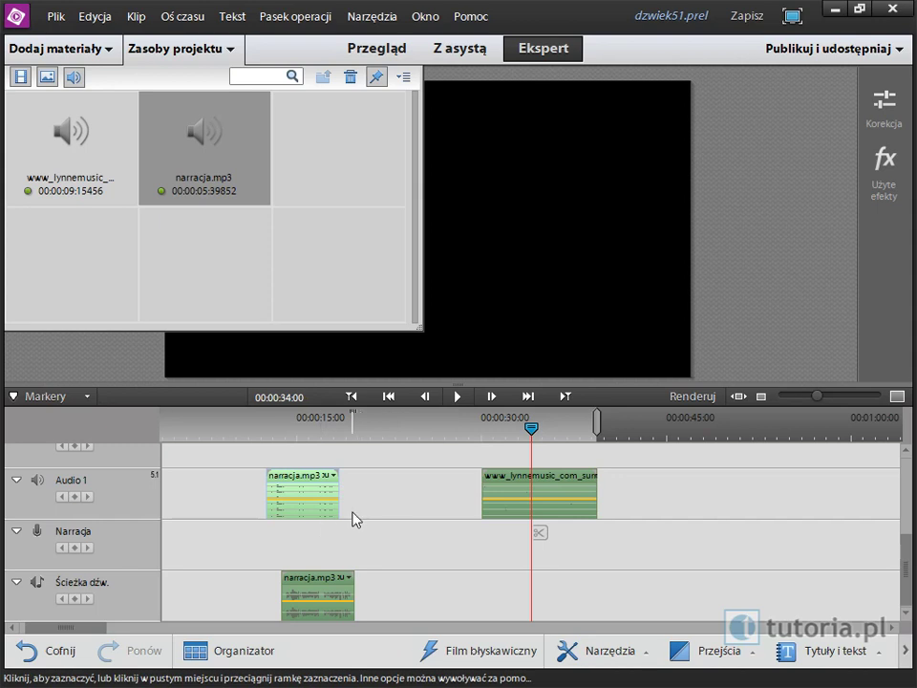
{"action": "key", "text": "ctrl+z"}
{"action": "key", "text": "ctrl+z"}
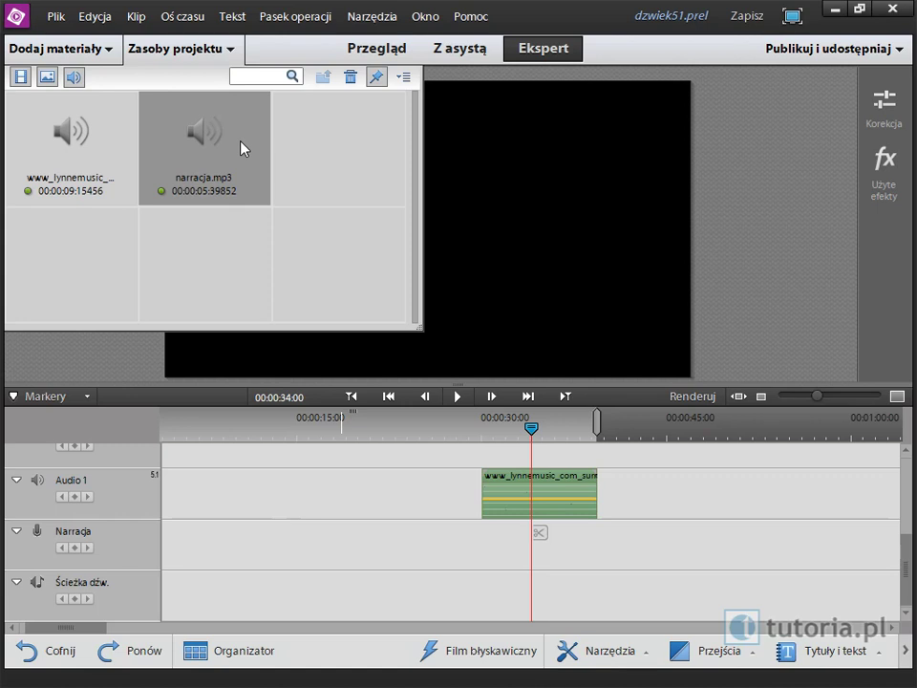
{"action": "key", "text": "Delete"}
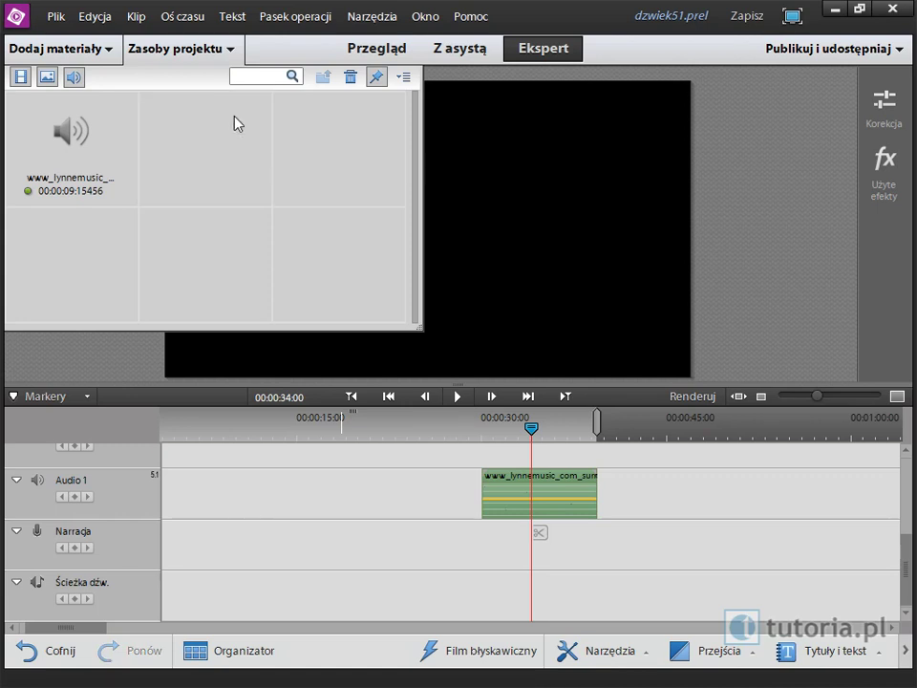
{"action": "left_click", "coordinate": [215, 50]}
- Add one video and one audio track, creating Wideo 4 and Audio 4, and expand Audio 4
{"action": "left_click_drag", "start_coordinate": [910, 567], "coordinate": [907, 492]}
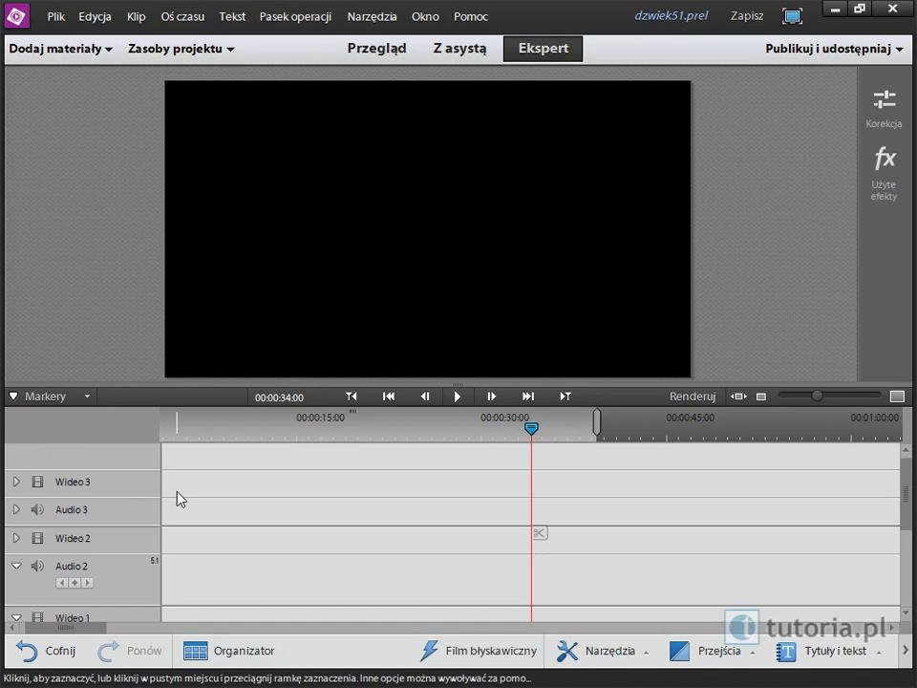
{"action": "right_click", "coordinate": [184, 490]}
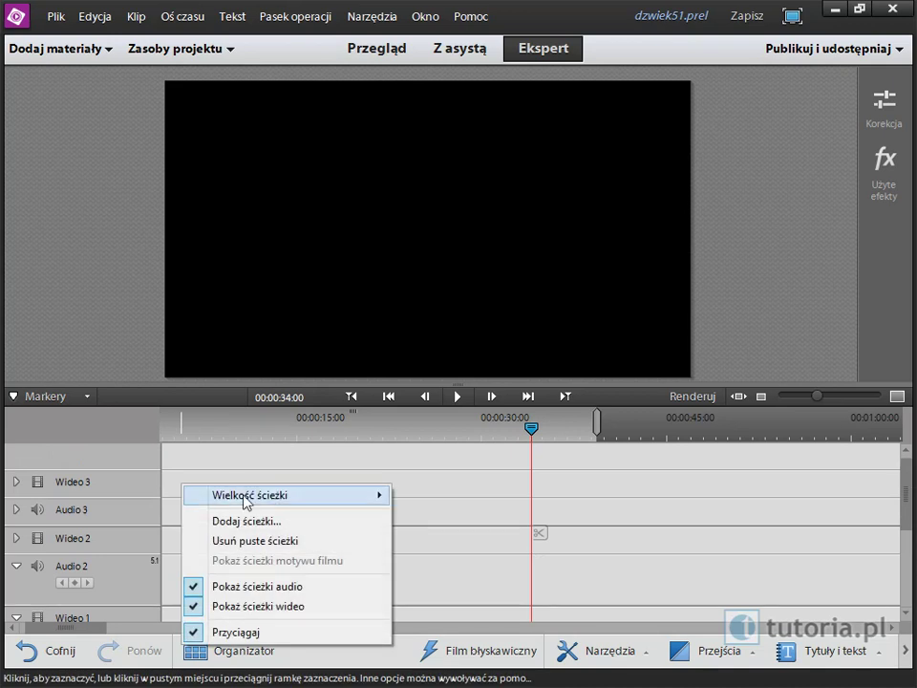
{"action": "left_click", "coordinate": [248, 522]}
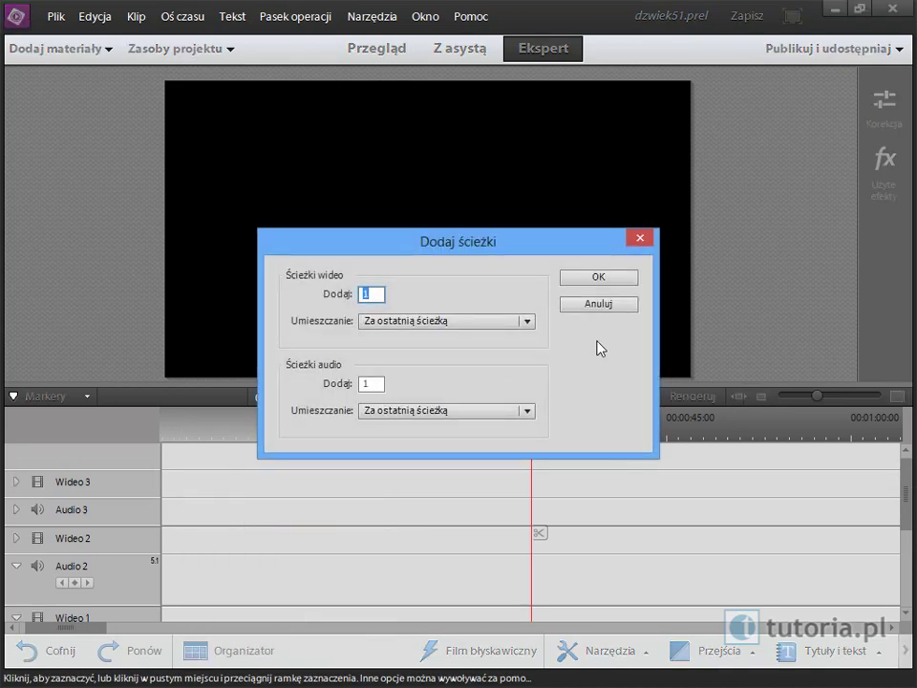
{"action": "left_click", "coordinate": [602, 279]}
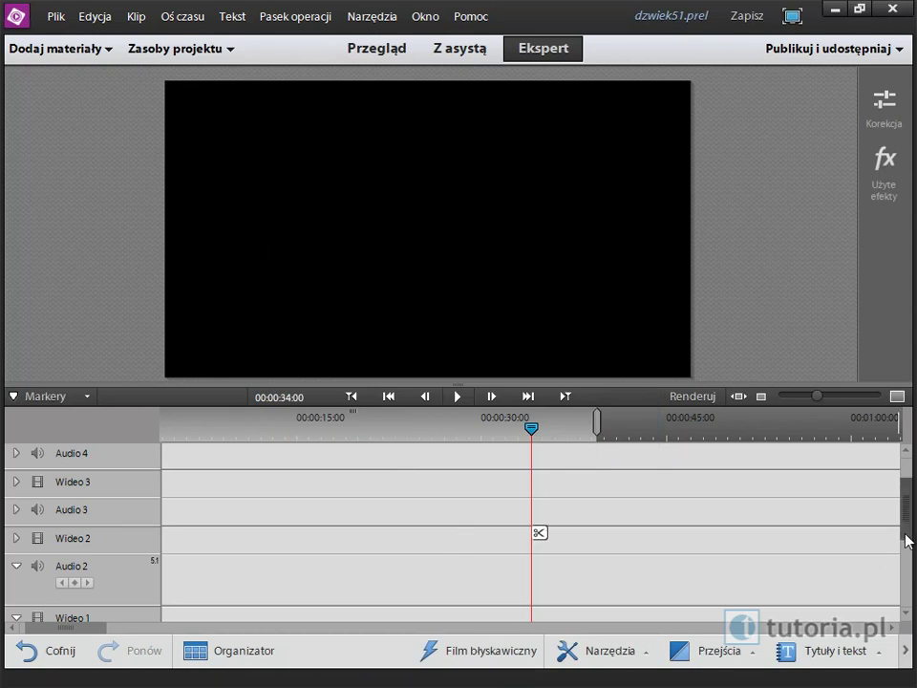
{"action": "scroll", "coordinate": [663, 524], "scroll_direction": "up", "scroll_amount": 2}
{"action": "left_click", "coordinate": [17, 495]}
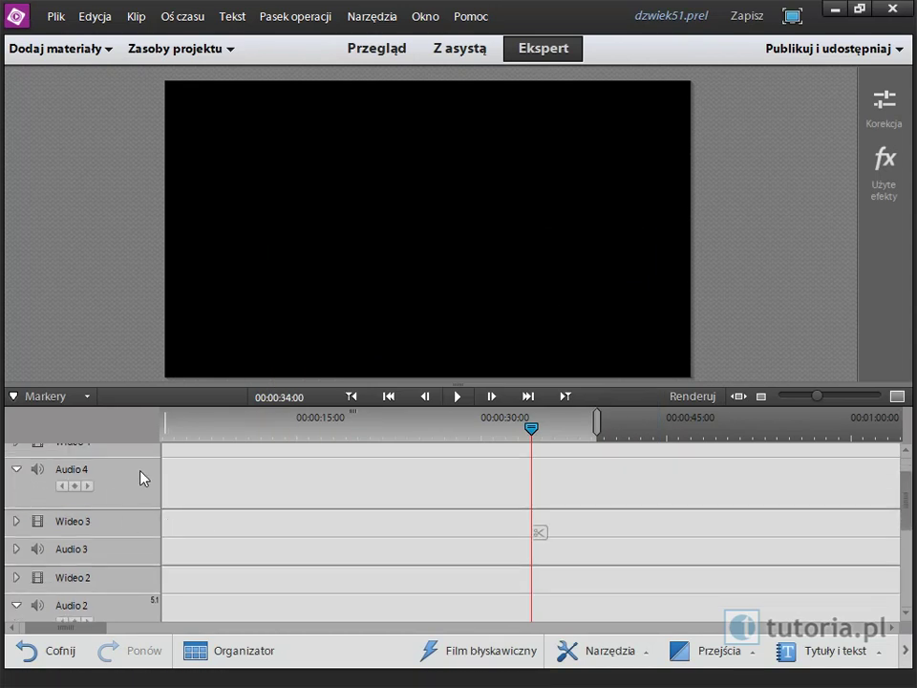
{"action": "left_click", "coordinate": [172, 49]}
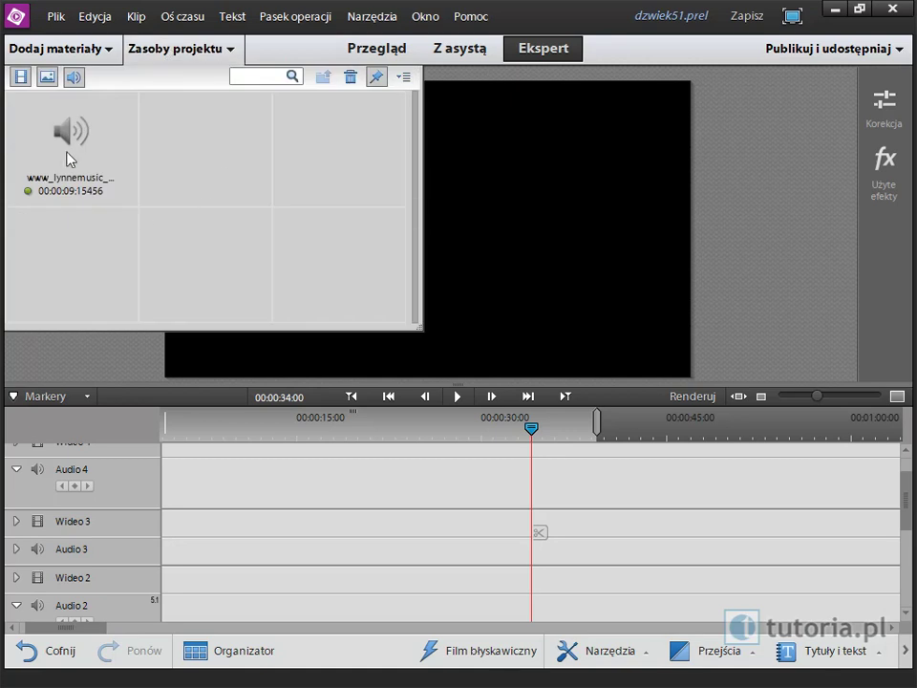
- Place the surround test WMA clip on the Audio 4 track
{"action": "mouse_move", "coordinate": [68, 155]}
{"action": "left_mouse_down"}
{"action": "mouse_move", "coordinate": [230, 318]}
{"action": "mouse_move", "coordinate": [268, 481]}
{"action": "left_mouse_up"}
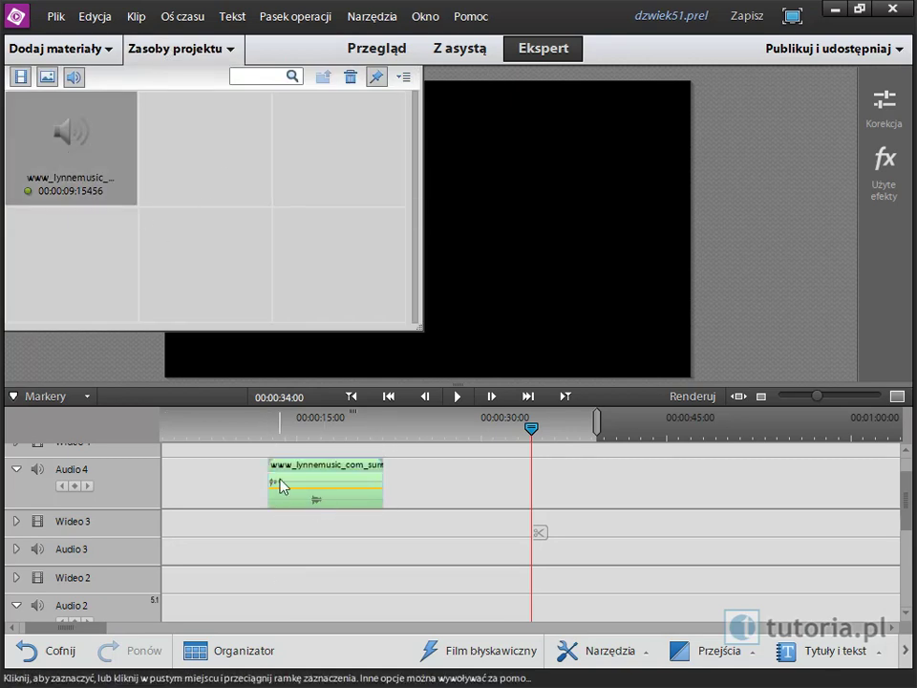
{"action": "left_click", "coordinate": [177, 56]}
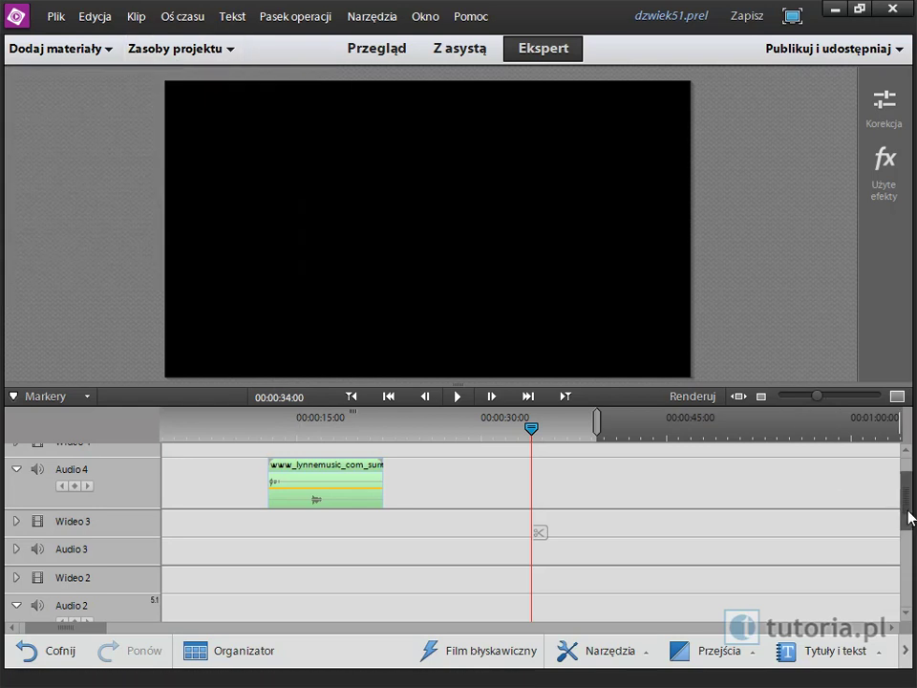
{"action": "left_click_drag", "start_coordinate": [910, 518], "coordinate": [909, 505]}
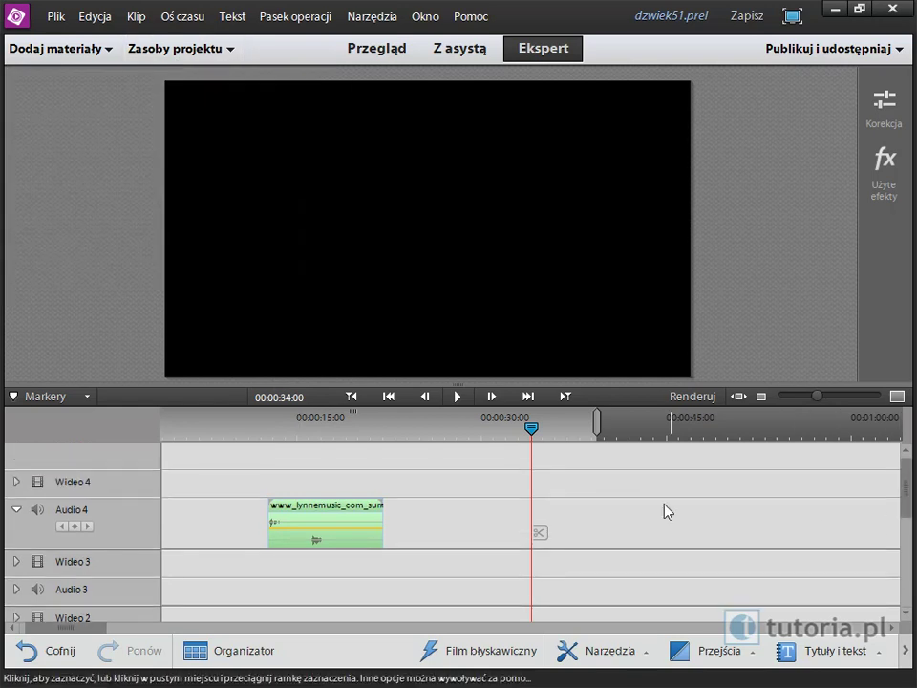
- Drop the WMA clip above Audio 4 to create a 5.1 Audio 5 track, then expand it
{"action": "left_click", "coordinate": [168, 47]}
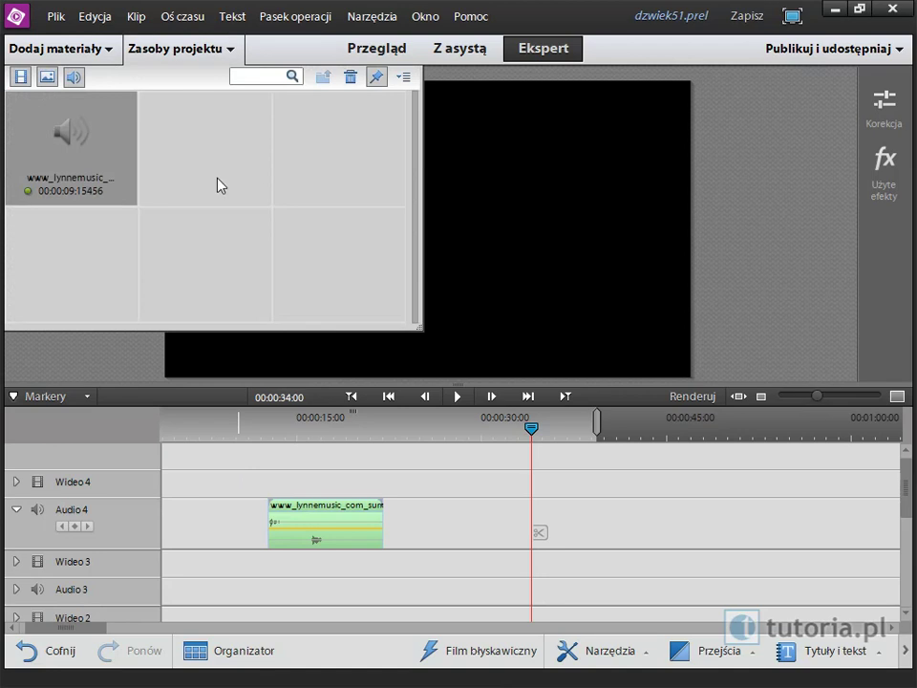
{"action": "left_click_drag", "start_coordinate": [61, 139], "coordinate": [315, 453]}
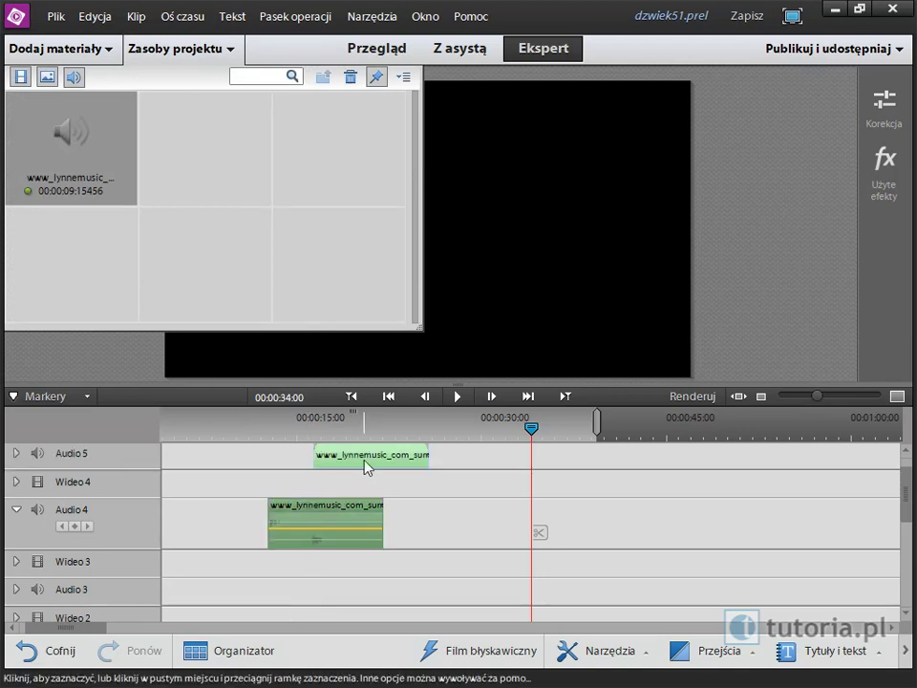
{"action": "left_click", "coordinate": [16, 453]}
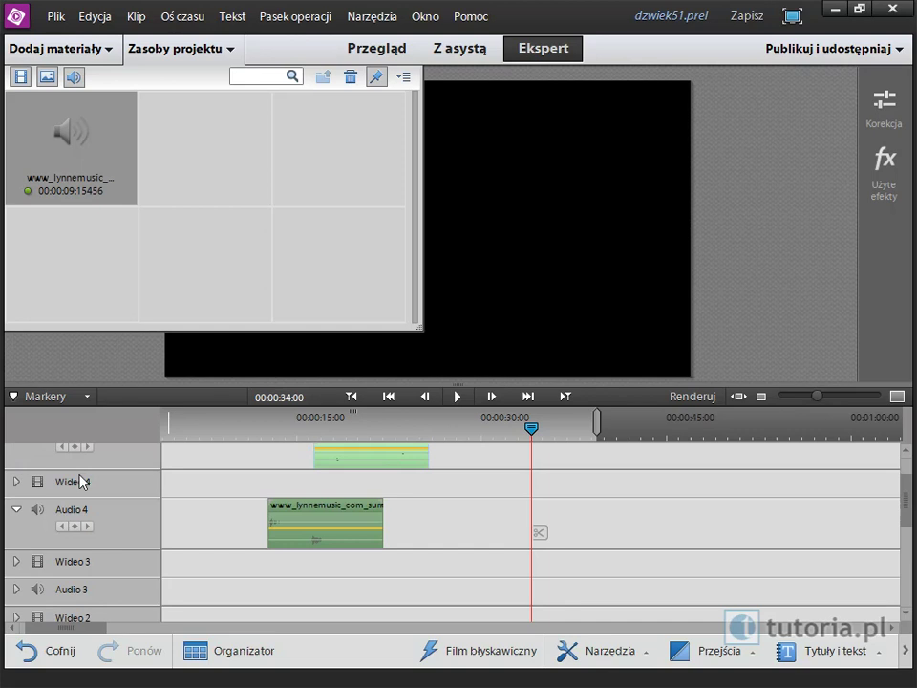
{"action": "scroll", "coordinate": [909, 499], "scroll_direction": "up", "scroll_amount": 1}
{"action": "scroll", "coordinate": [909, 499], "scroll_direction": "up", "scroll_amount": 1}
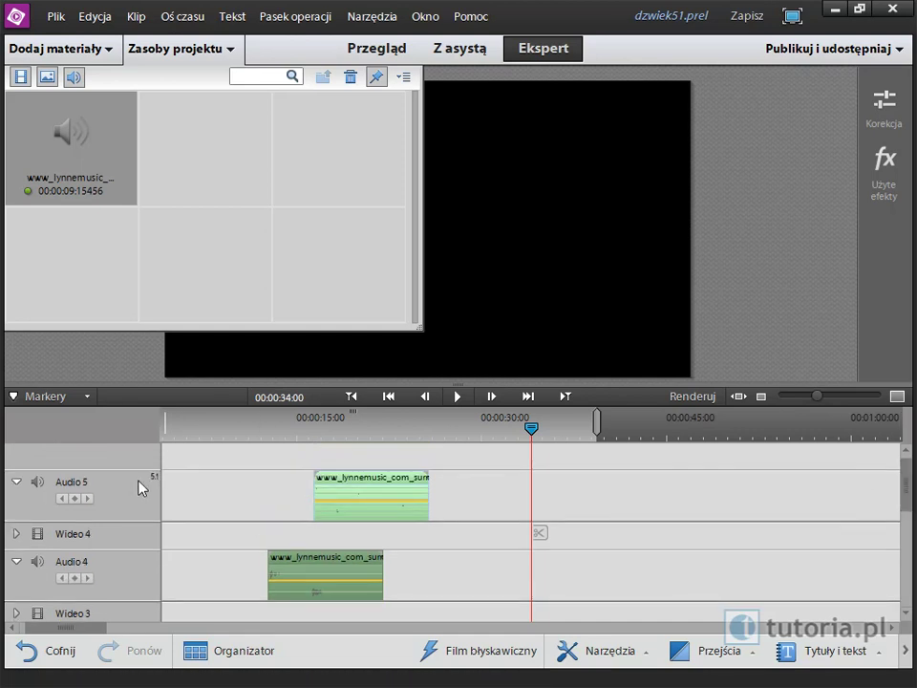